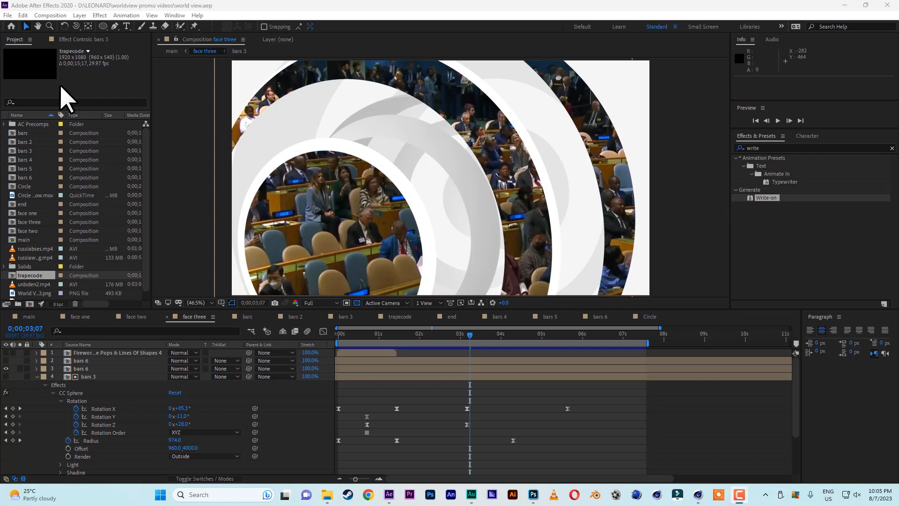
Start a new project and create a composition with the HDTV 1080 29.97 preset and a 25-second duration
left_click(8, 15)
mouse_move(50, 26)
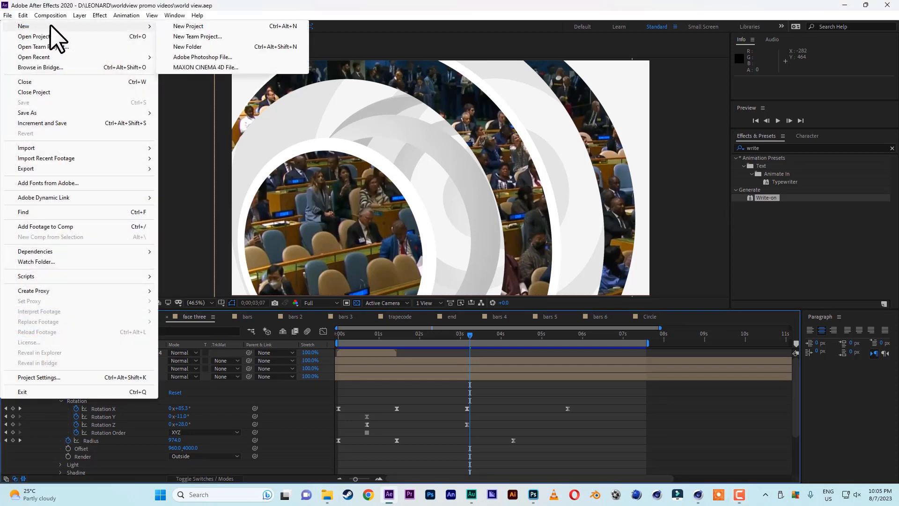
left_click(204, 28)
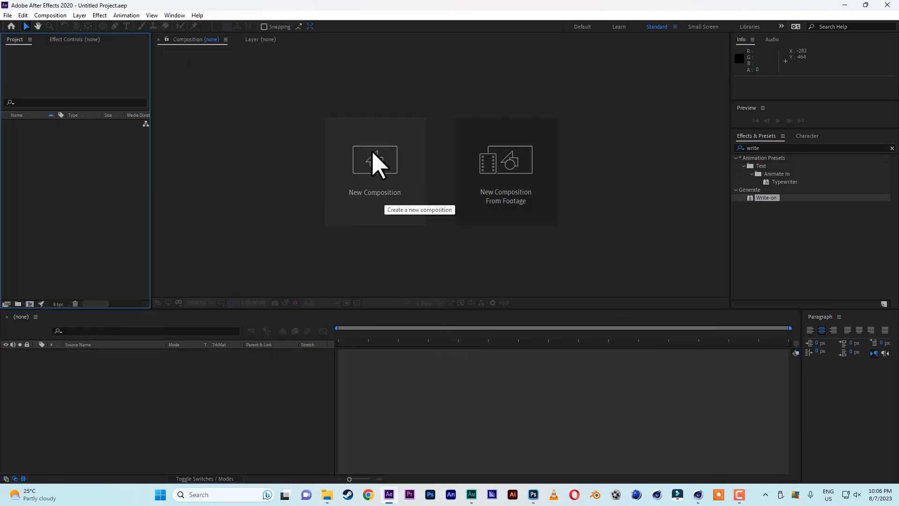
left_click(373, 170)
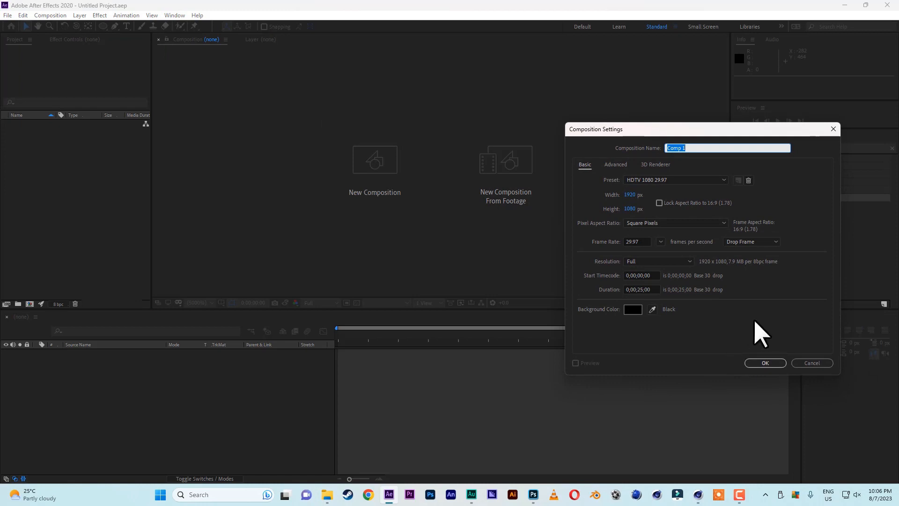
left_click(775, 365)
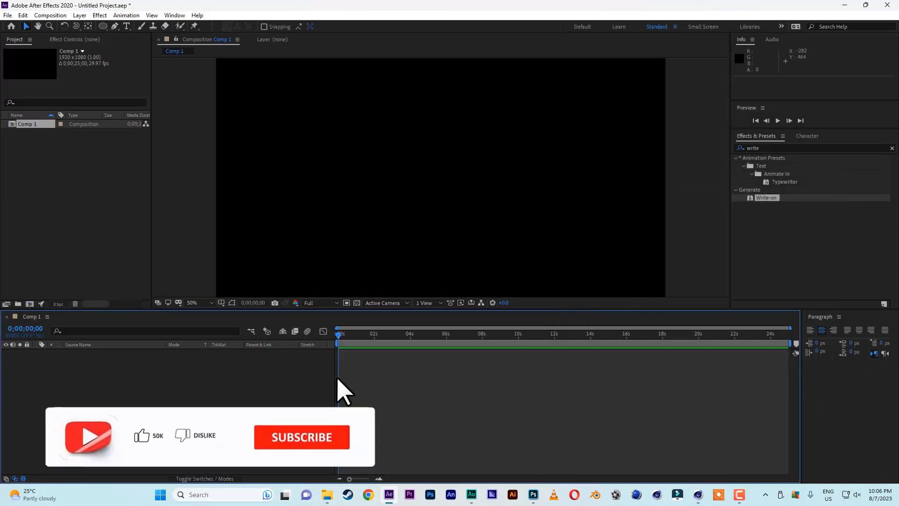
Add the text "come to me" and move it to the centre of the frame, at about 966, 594
left_click(126, 26)
left_click(304, 181)
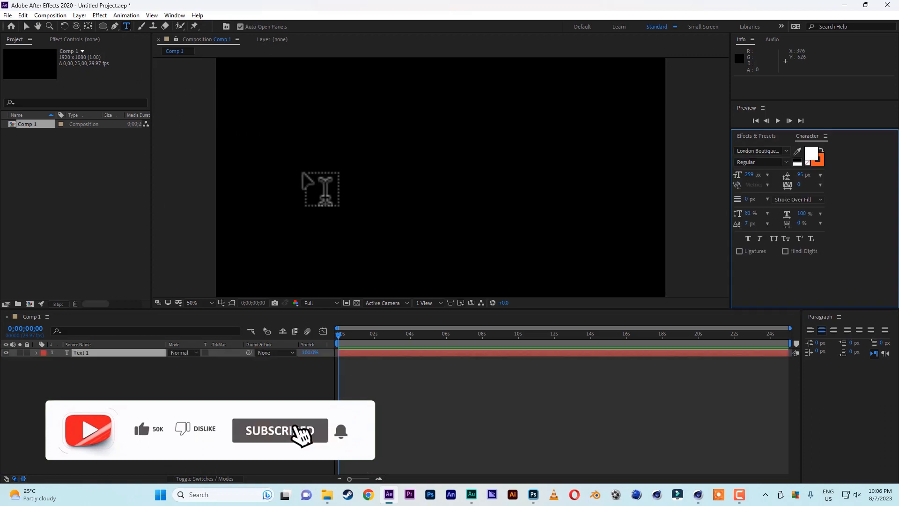
type("come to me")
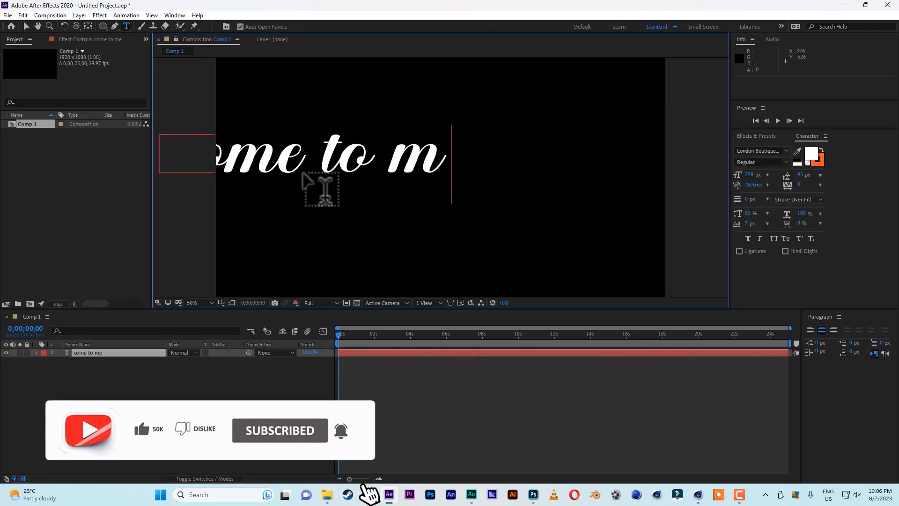
left_click(26, 26)
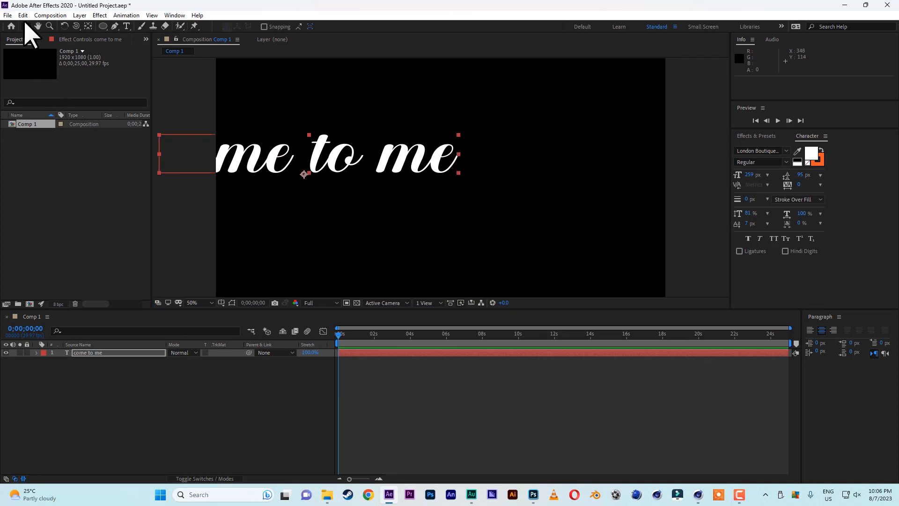
left_click_drag(312, 160, 450, 174)
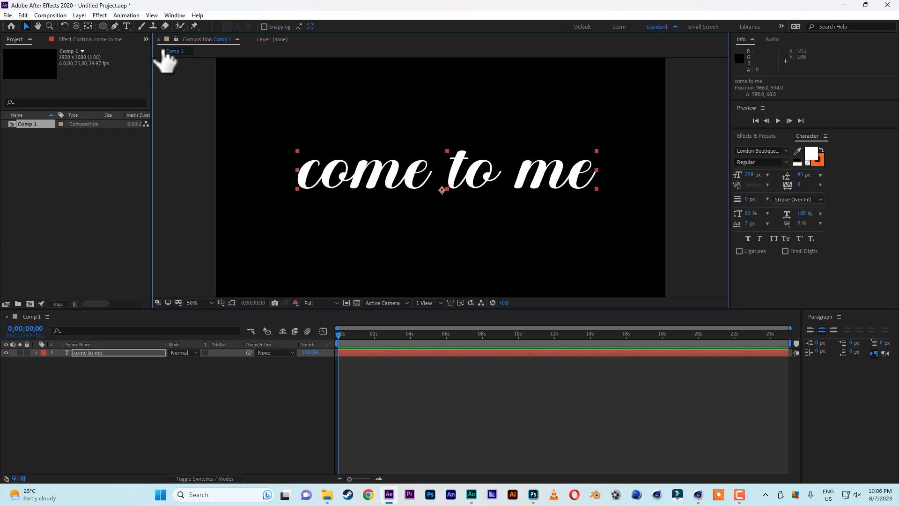
Trace the letters of "come" with the Pen tool as one continuous open mask path on the text layer
left_click(115, 26)
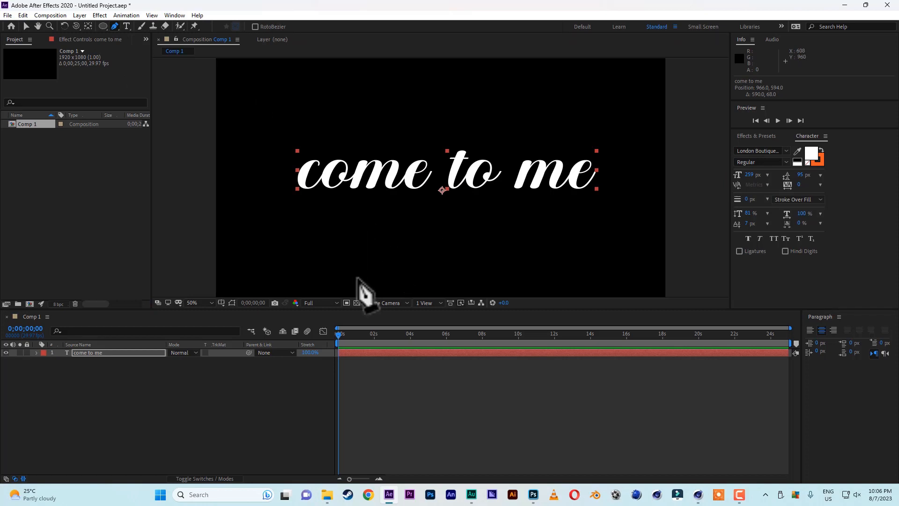
left_click(320, 169)
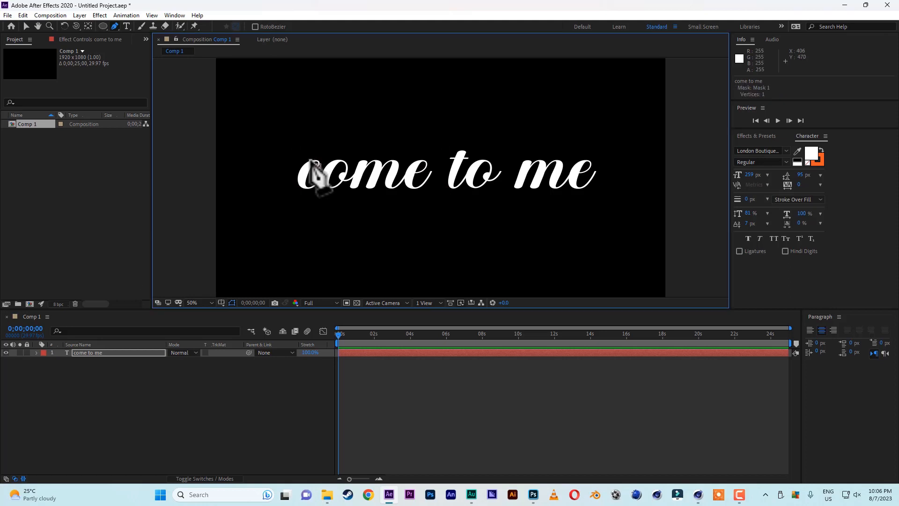
left_click(301, 184)
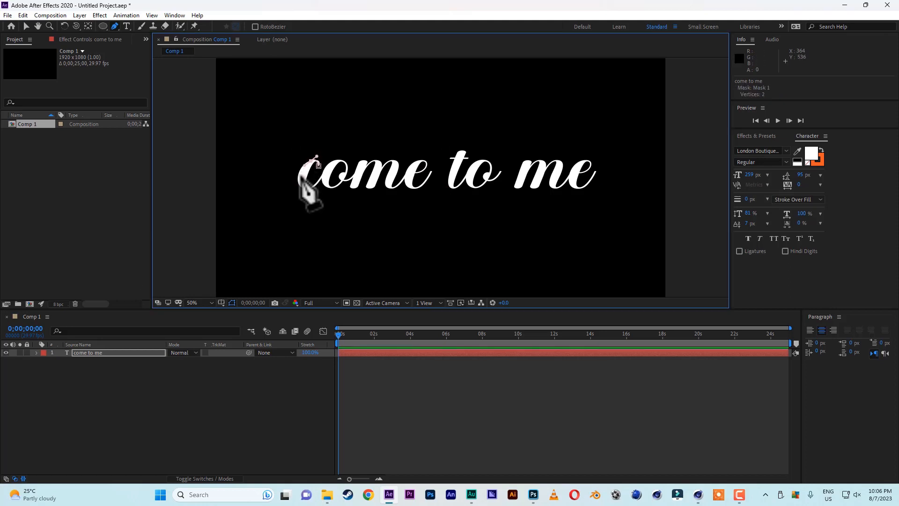
left_click(301, 189)
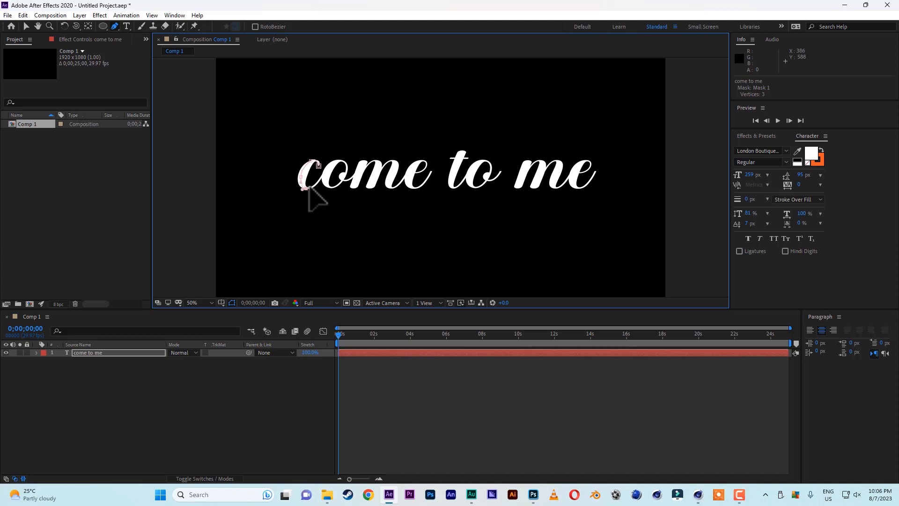
left_click(313, 187)
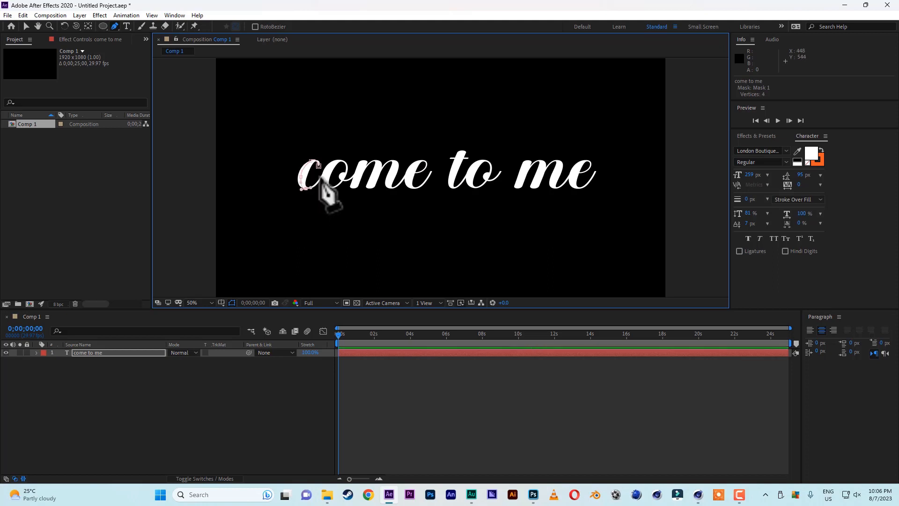
left_click(322, 176)
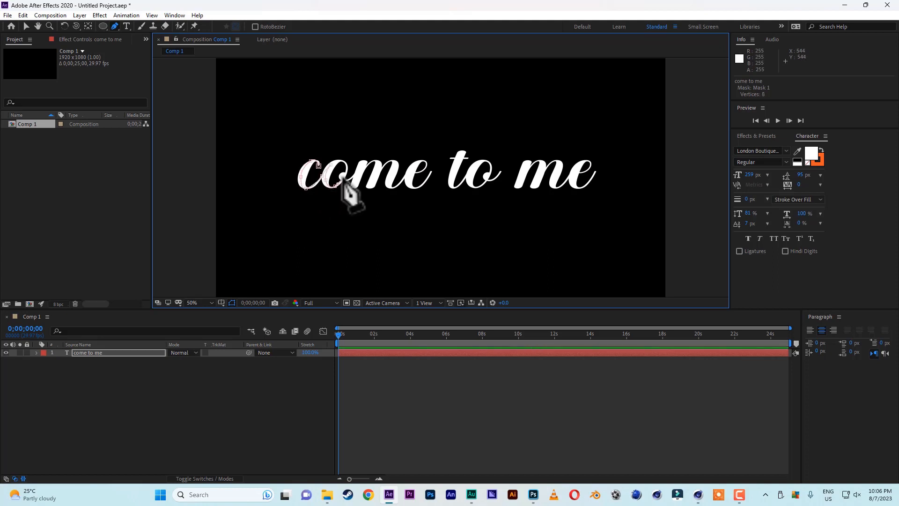
left_click_drag(342, 179, 344, 174)
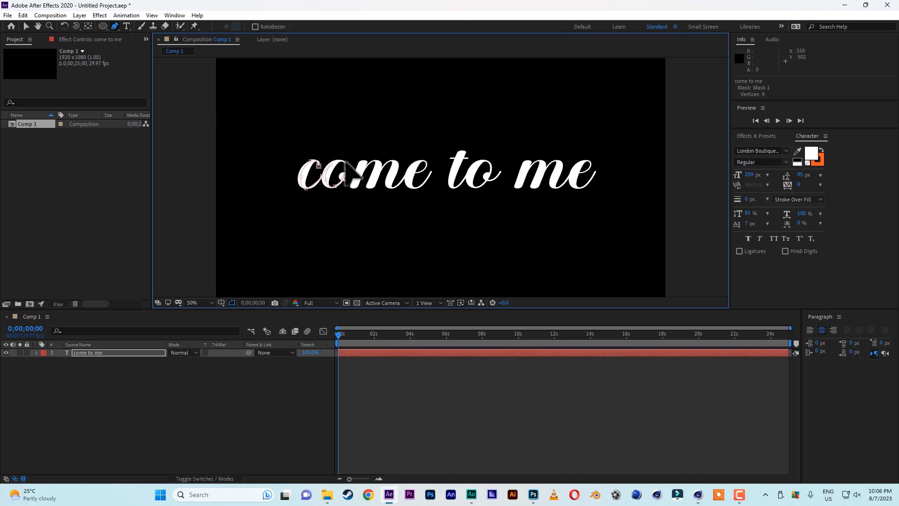
left_click(341, 168)
left_click_drag(335, 160, 357, 172)
left_click(342, 177)
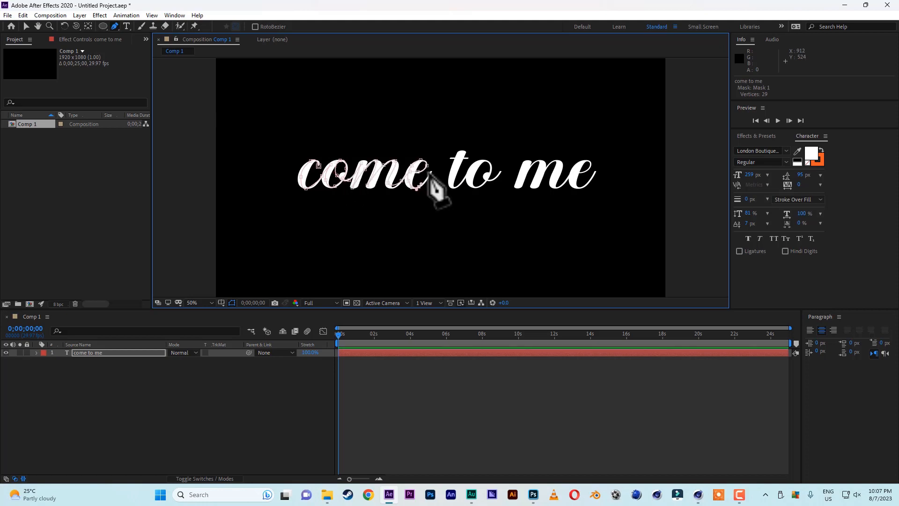
left_click(431, 178)
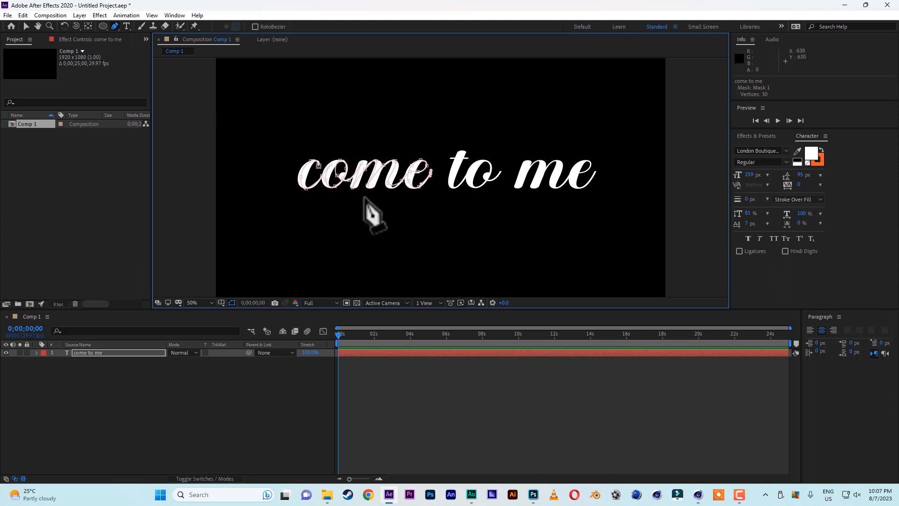
Trace the word "to" on the text layer with two separate masks: the t's crossbar, and its stem continuing through the o
left_click(102, 354)
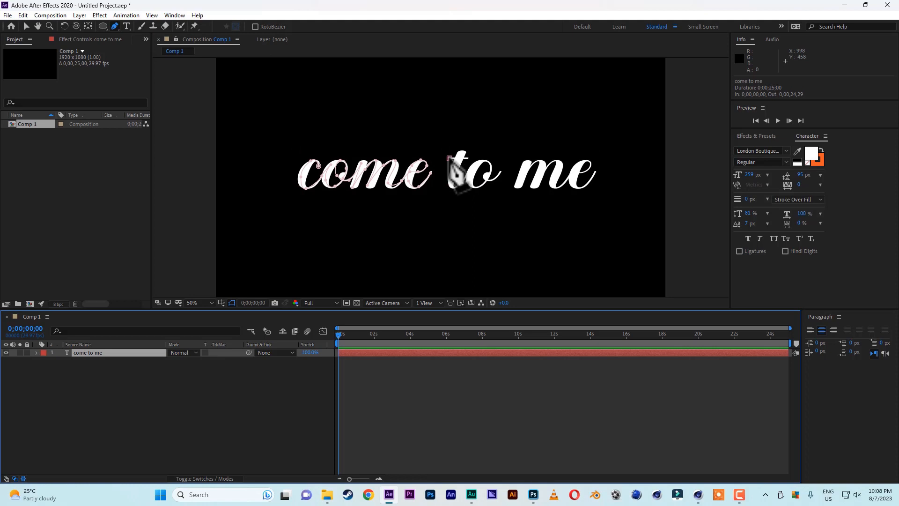
left_click(449, 158)
left_click(468, 158)
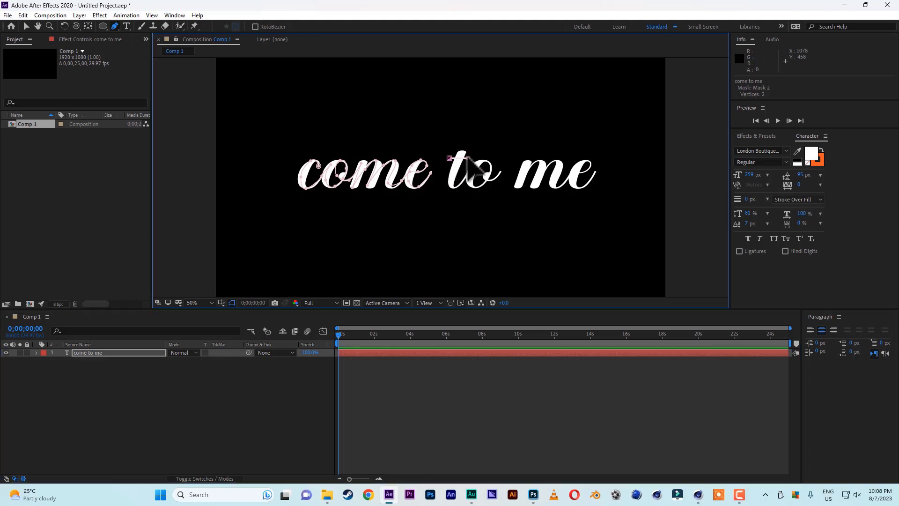
left_click(109, 355)
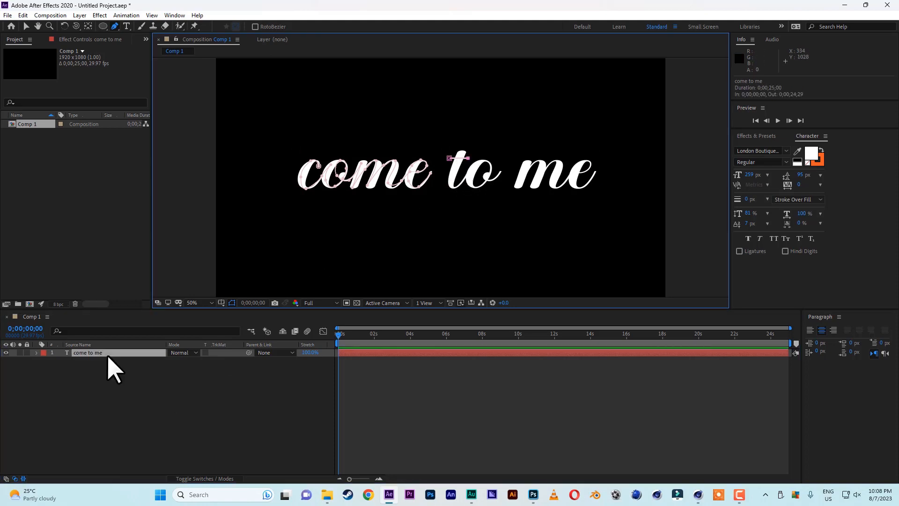
left_click(463, 151)
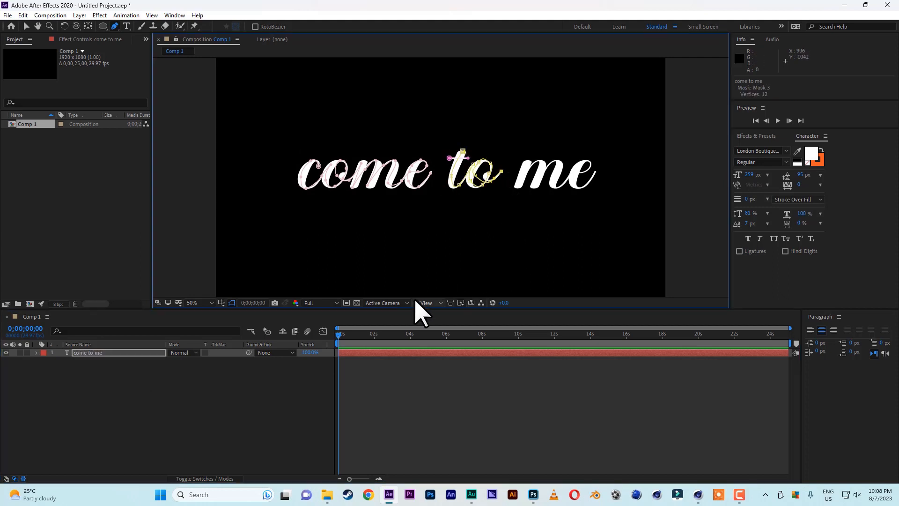
Trace the letters of "me" with the Pen tool as another separate open mask on the text layer
left_click(100, 355)
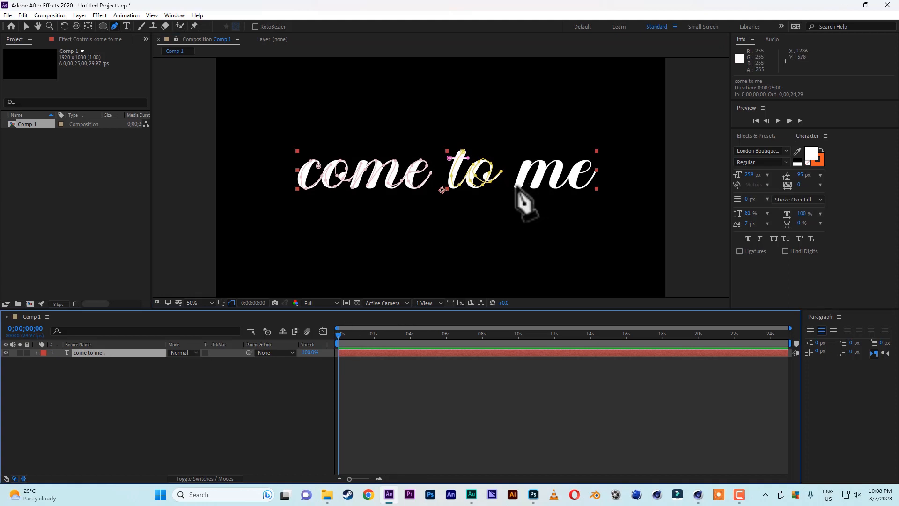
left_click(508, 168)
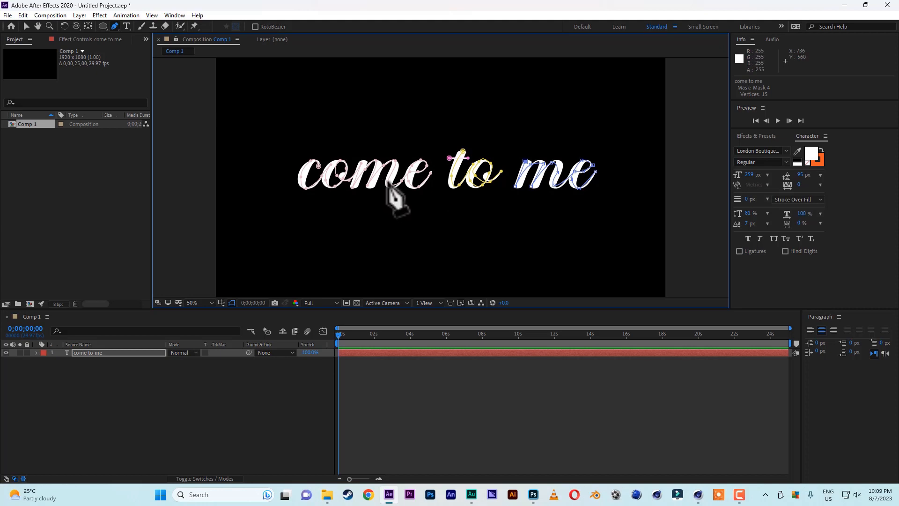
left_click(26, 28)
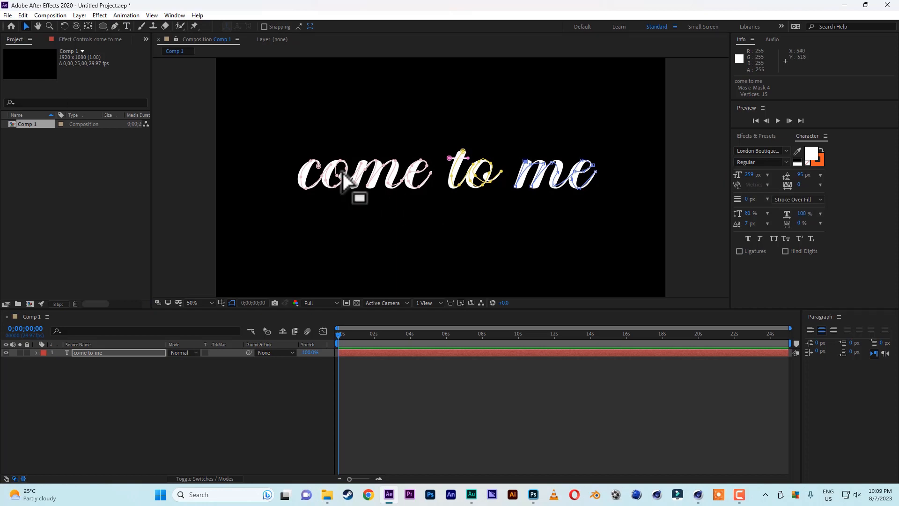
Adjust the vertices of the mask paths over "come", "to" and "me" to follow the letter strokes more closely
left_click(305, 187)
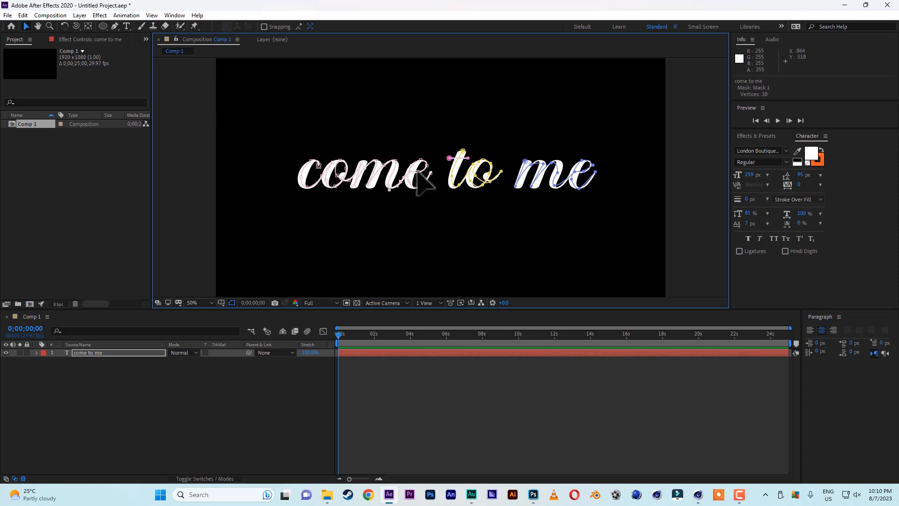
left_click(469, 182)
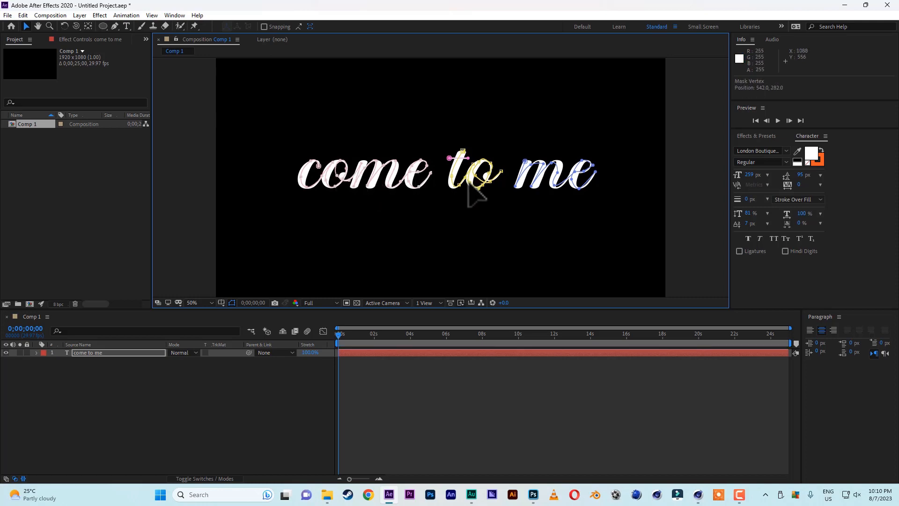
left_click(559, 173)
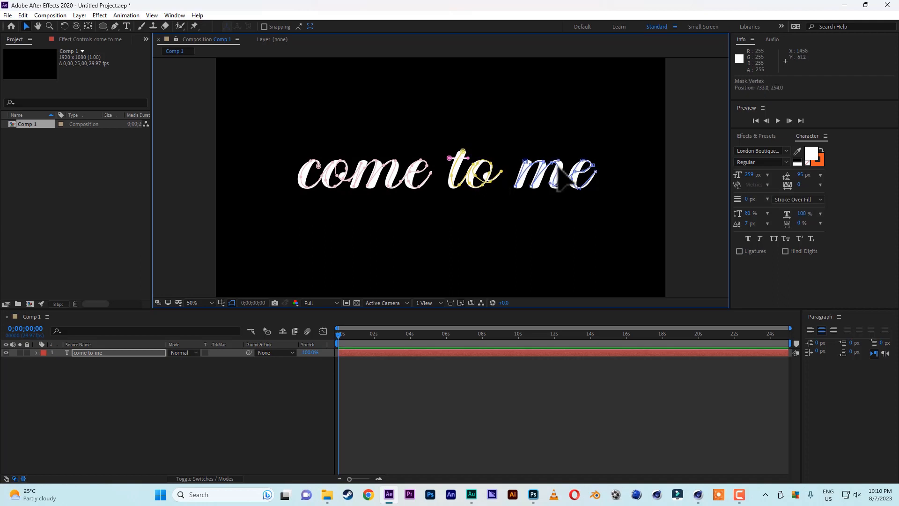
left_click(551, 170)
left_click_drag(556, 161, 581, 161)
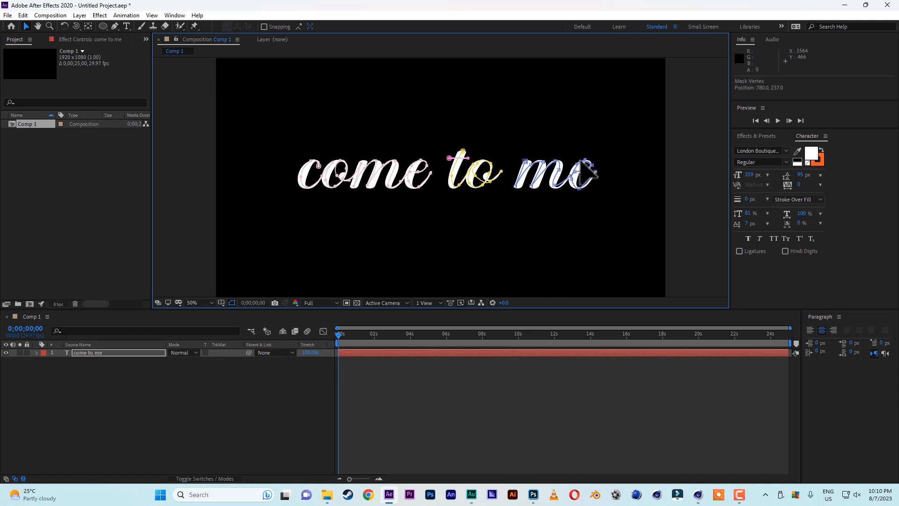
left_click(588, 187)
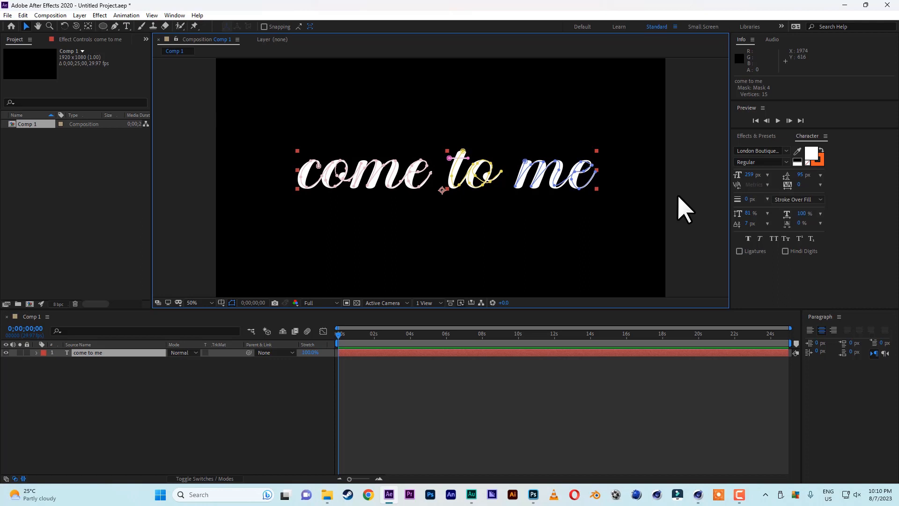
Search the effects and presets for "stroke"
left_click(758, 137)
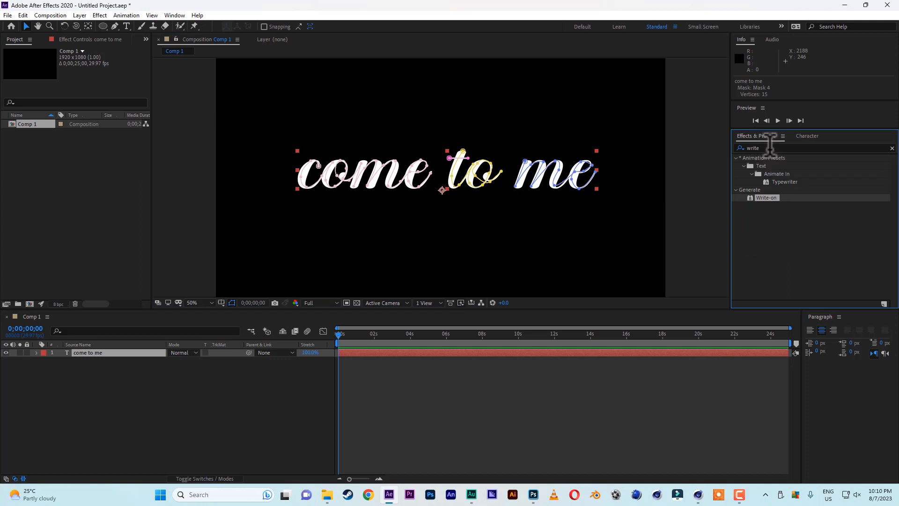
left_click(771, 148)
type("stroke")
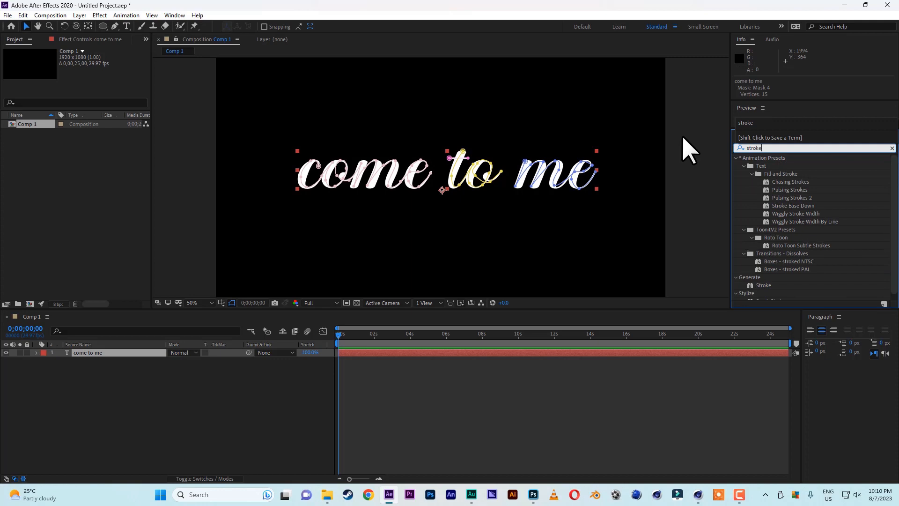
Apply the Stroke effect from the Generate category to the "come to me" text layer
left_click(108, 355)
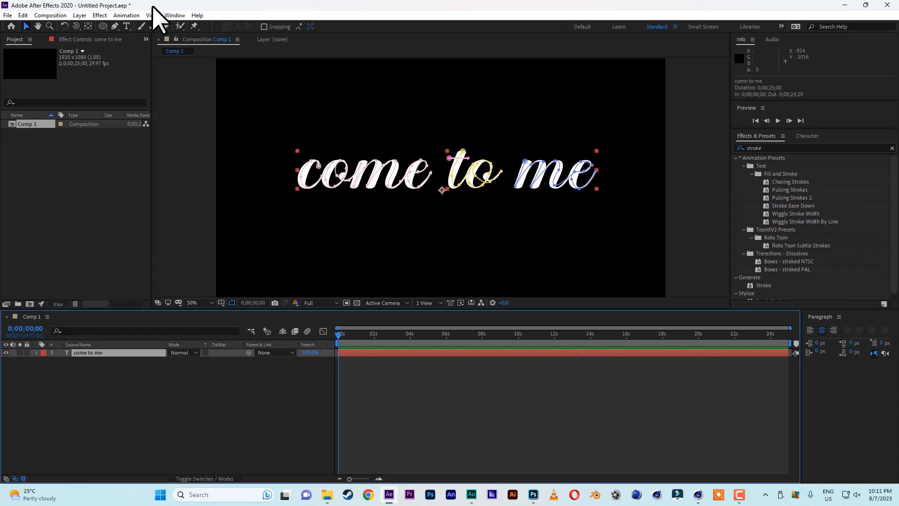
left_click(100, 16)
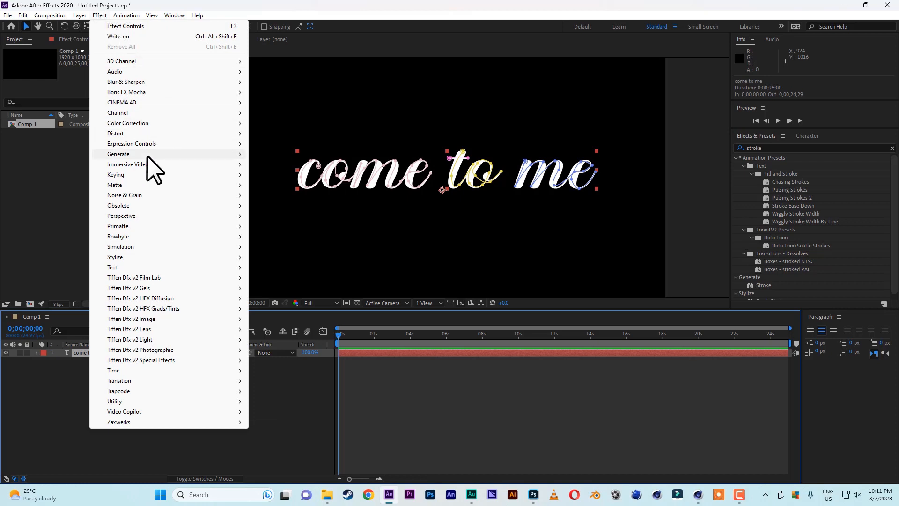
mouse_move(148, 155)
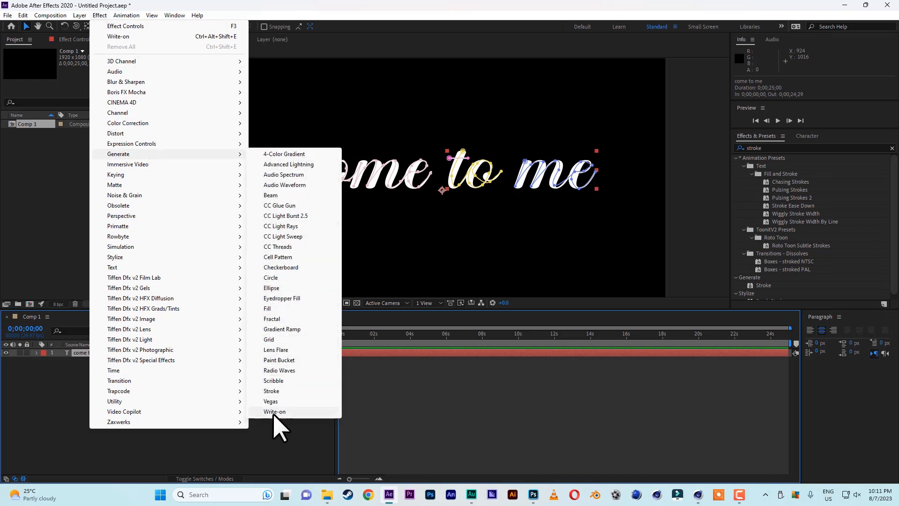
left_click(272, 391)
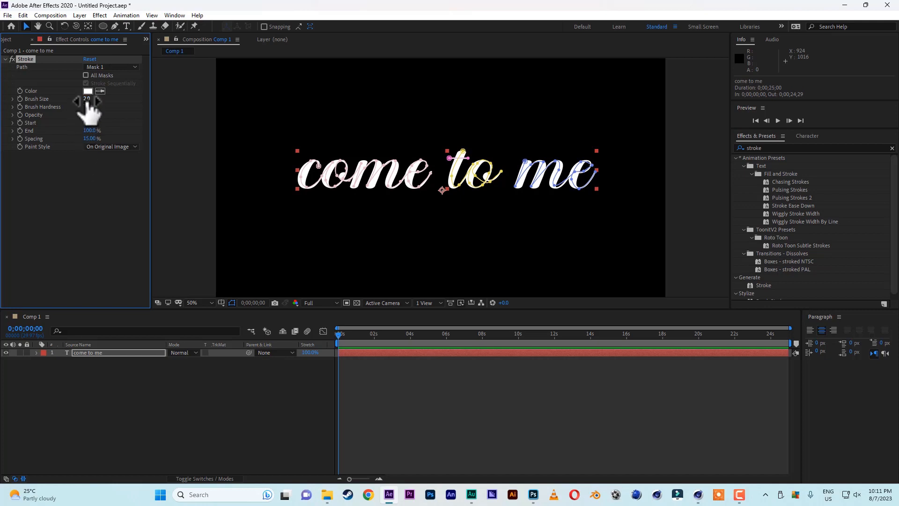
Set the Stroke effect's brush size to 30
left_click(87, 100)
type("30")
left_click(106, 233)
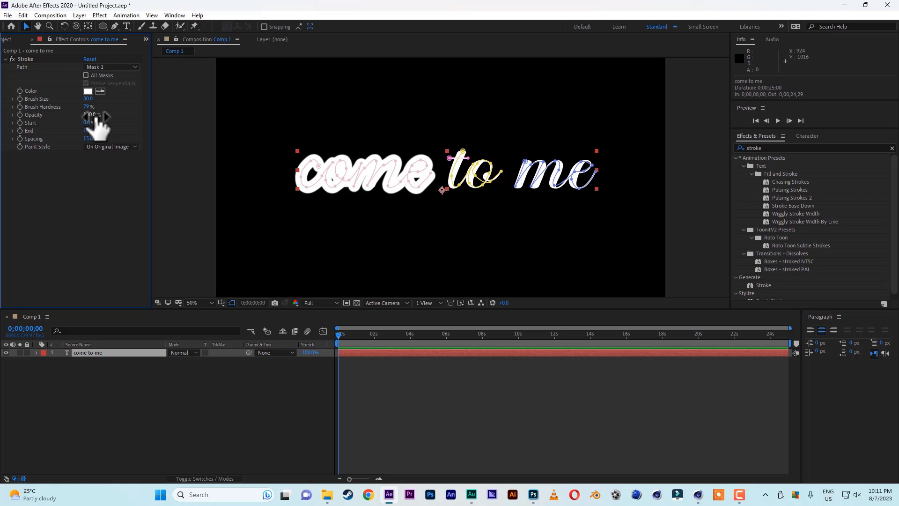
Try the All Masks option, and test the stroke on Mask 1 alone by sweeping End to 0% and back to 100%
left_click(86, 75)
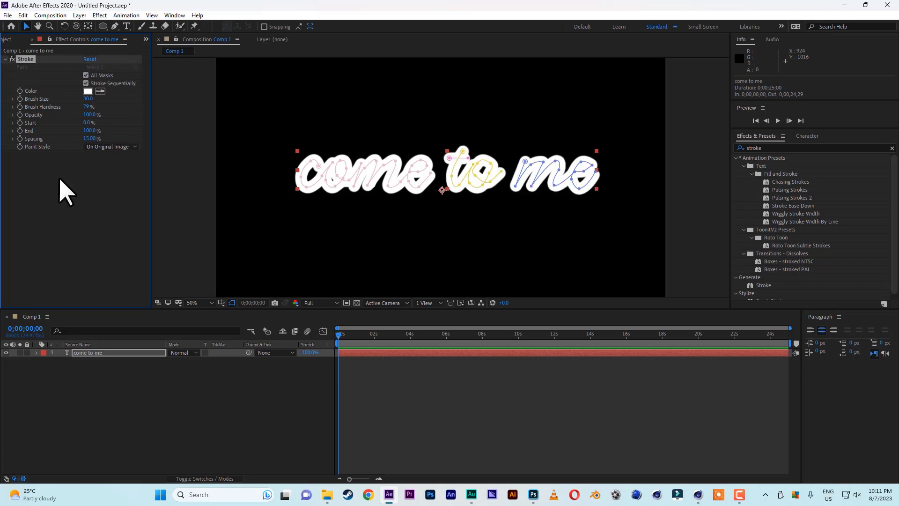
left_click(85, 75)
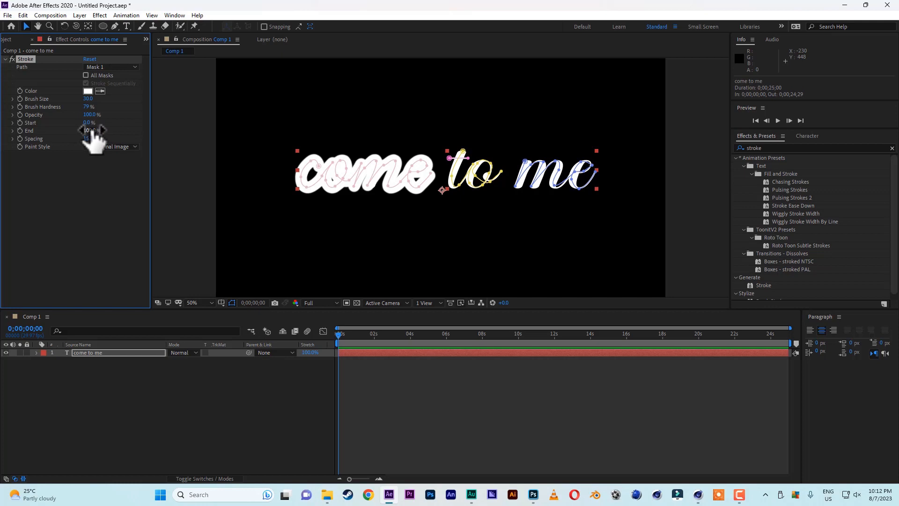
mouse_move(92, 131)
left_mouse_down()
mouse_move(21, 131)
mouse_move(101, 132)
mouse_move(48, 133)
left_mouse_up()
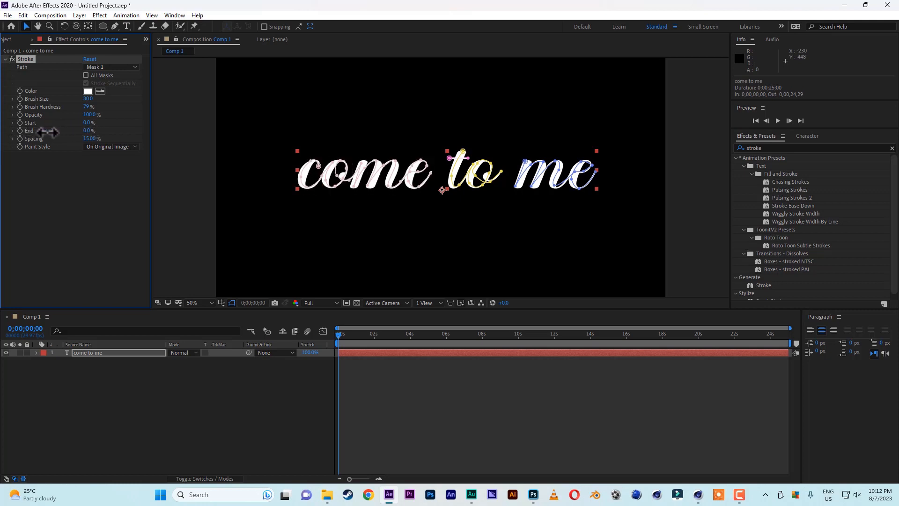
left_click_drag(48, 133, 110, 133)
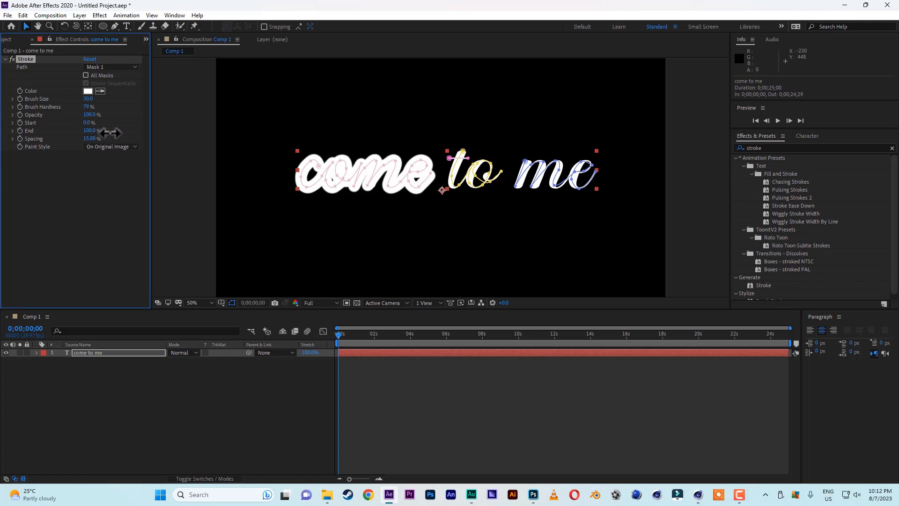
Apply the Stroke effect to all masks and set its paint style to Reveal Original Image
left_click(85, 75)
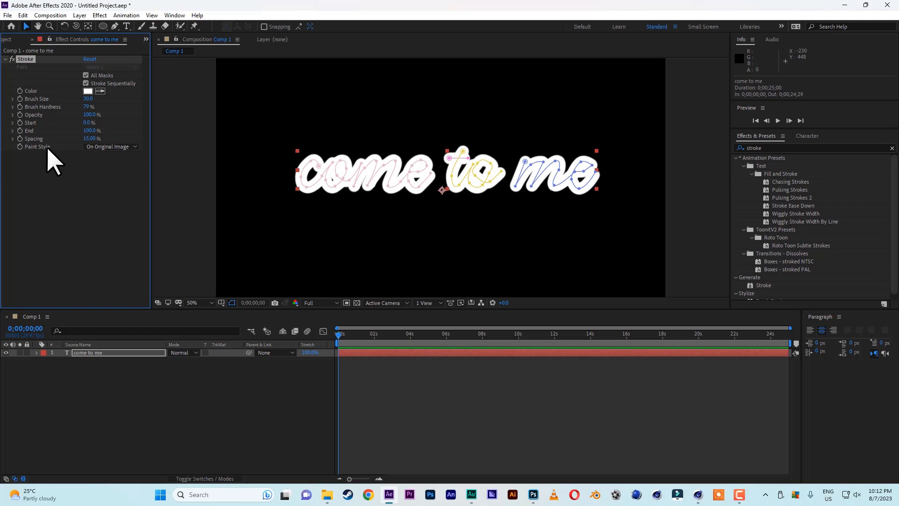
left_click(105, 146)
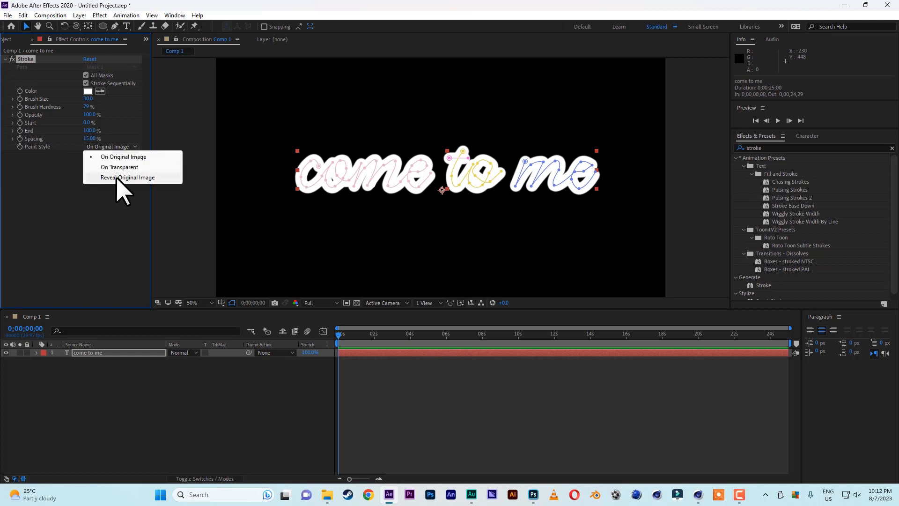
left_click(120, 177)
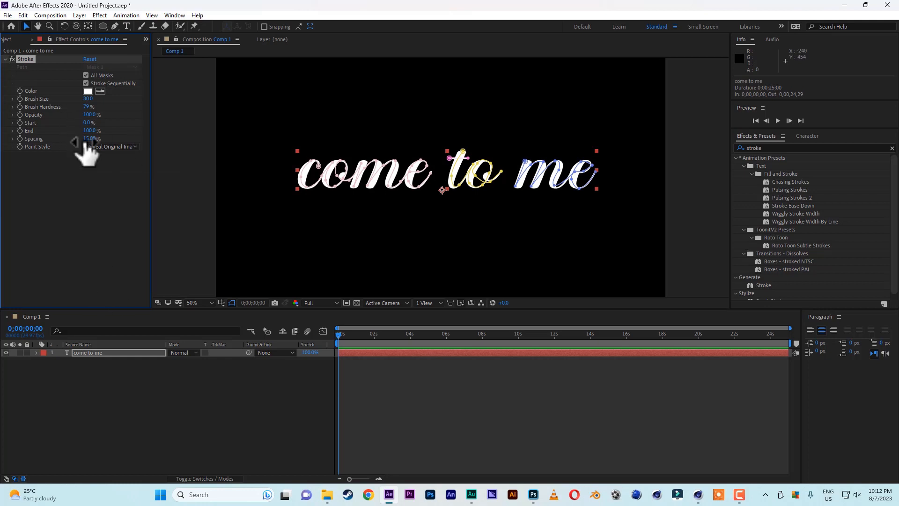
mouse_move(89, 130)
left_mouse_down()
mouse_move(50, 134)
mouse_move(112, 133)
left_mouse_up()
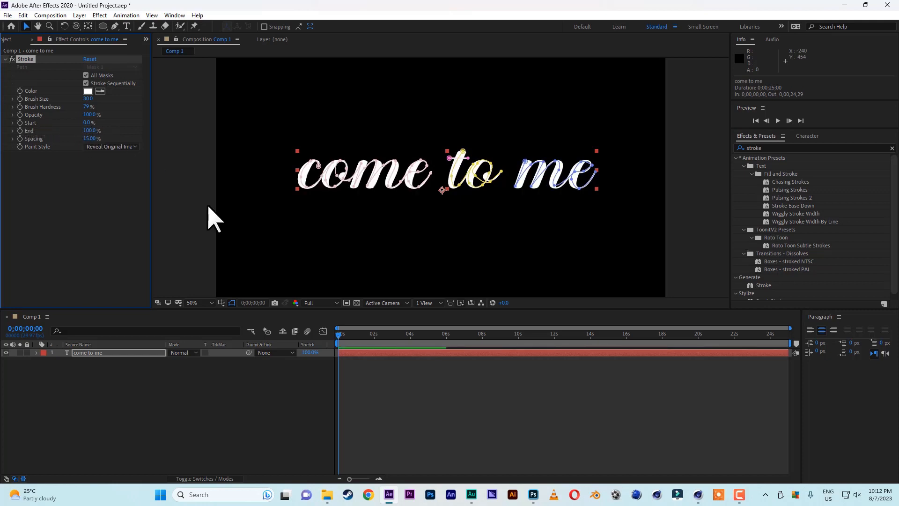
Hide the mask outlines and keyframe the Stroke effect's End from 0% at the start to 100% at 2 seconds
left_click(232, 303)
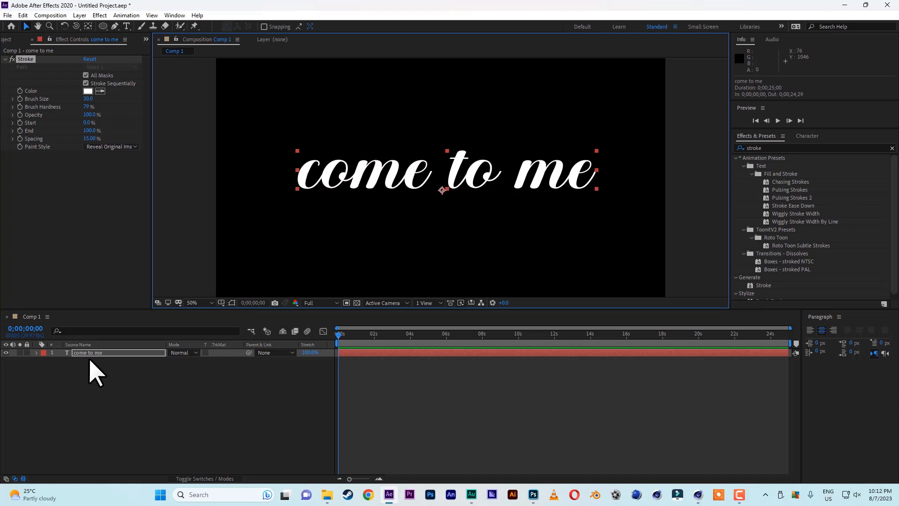
key("e")
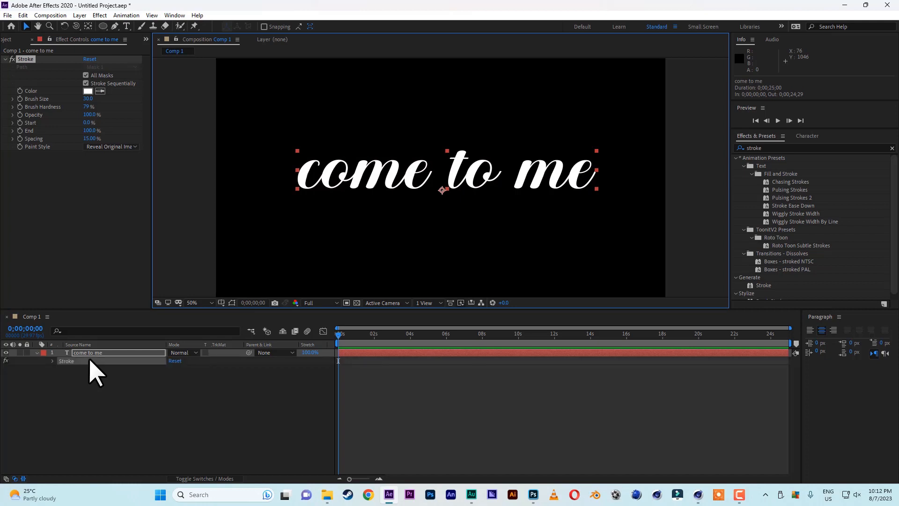
left_click(53, 361)
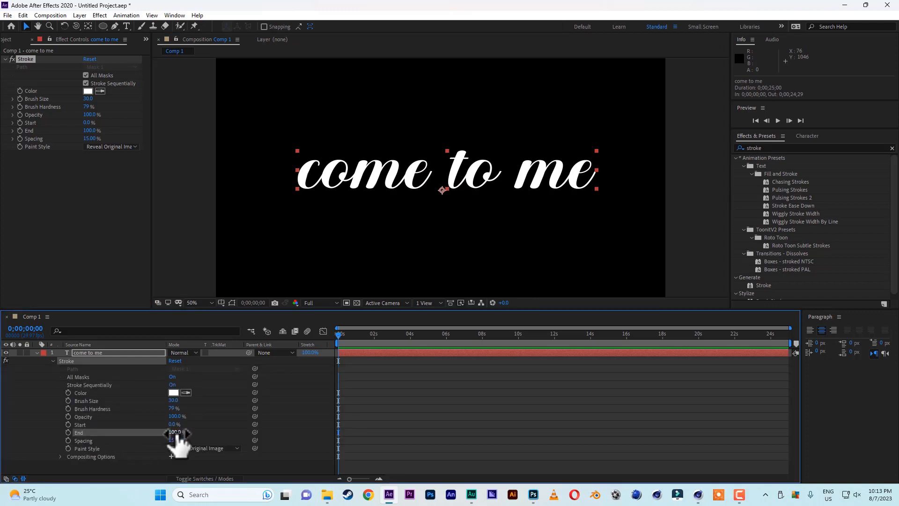
left_click_drag(175, 433, 96, 434)
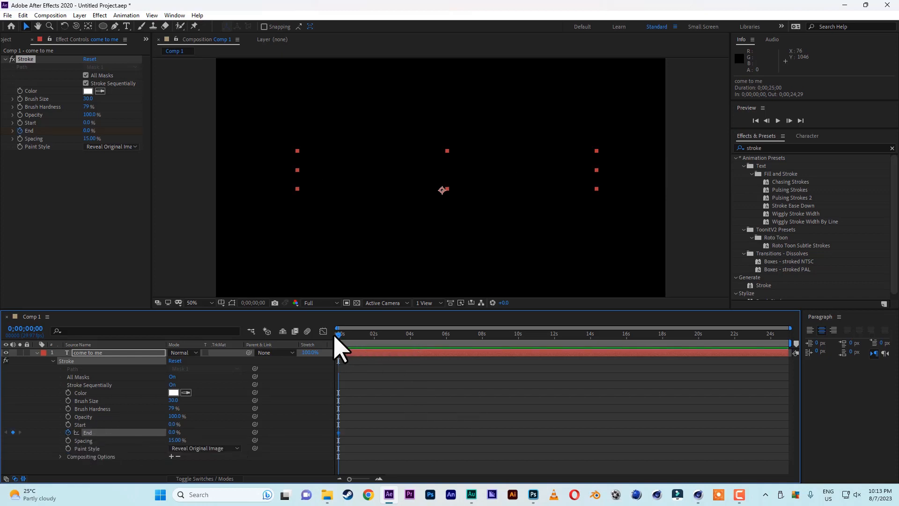
left_click_drag(343, 335, 374, 337)
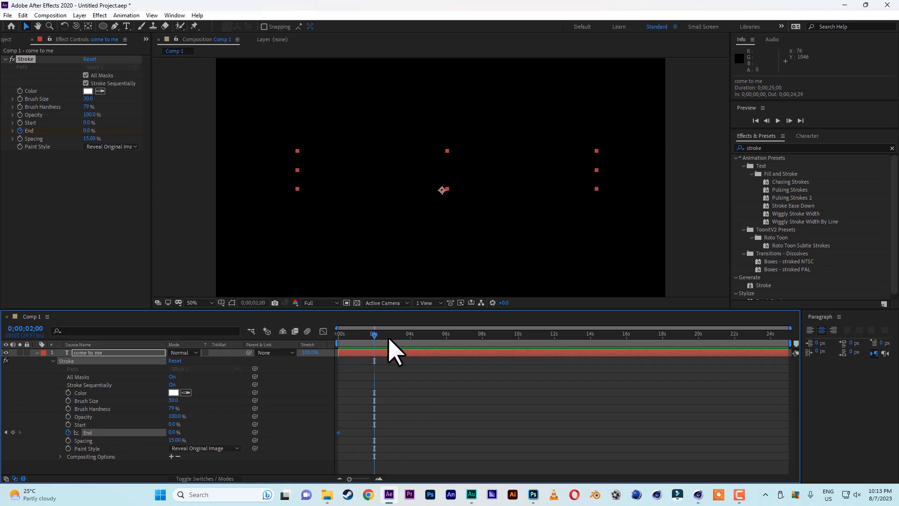
left_click_drag(172, 432, 242, 433)
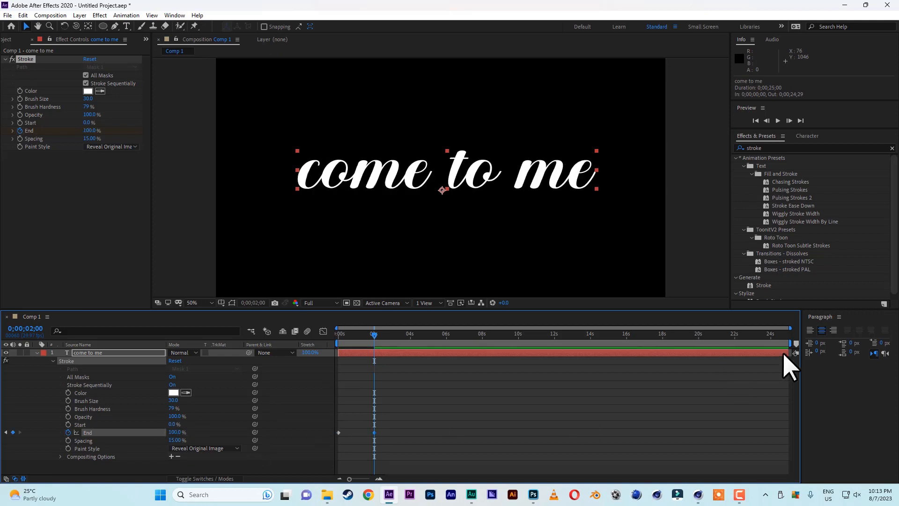
Shorten the work area to end at 0;00;02;19 and preview the write-on animation from the first frame
left_click_drag(792, 343, 414, 373)
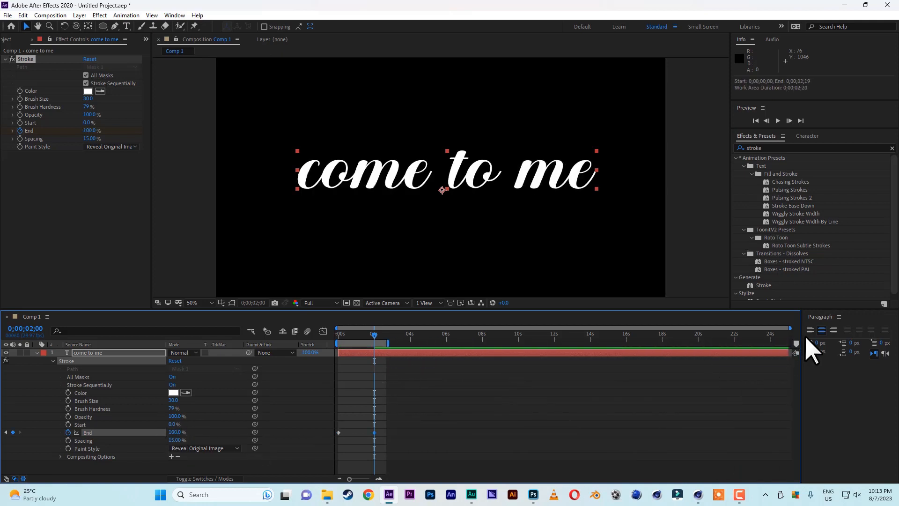
left_click_drag(790, 328, 392, 378)
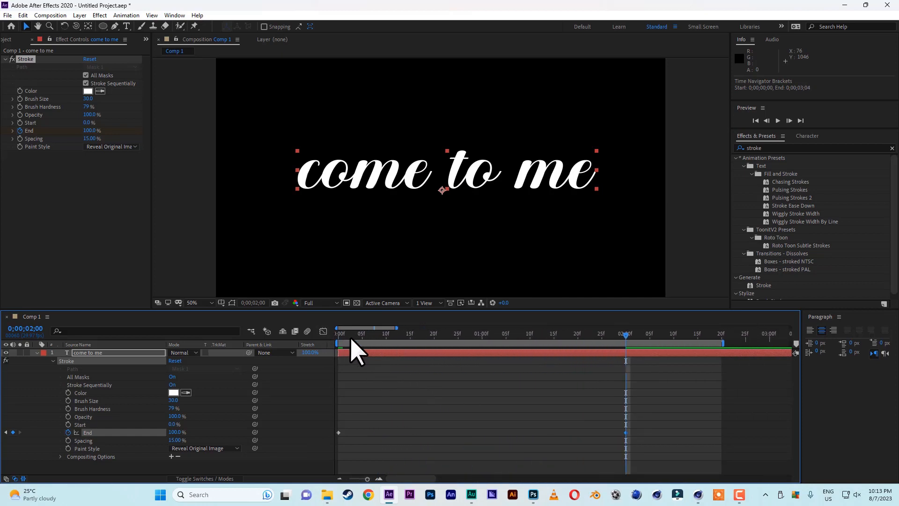
key("Home")
left_click(778, 120)
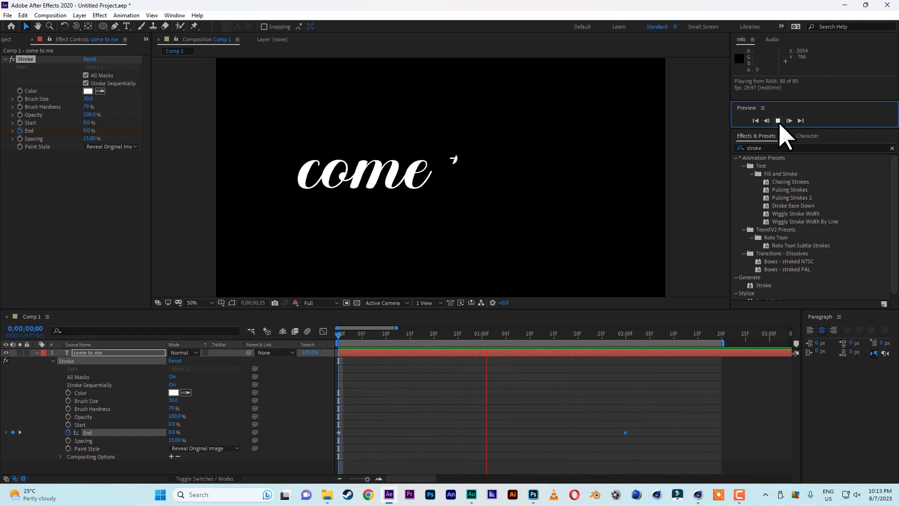
left_click(778, 121)
Apply Easy Ease to both End keyframes and preview the eased animation
left_click_drag(646, 421, 334, 444)
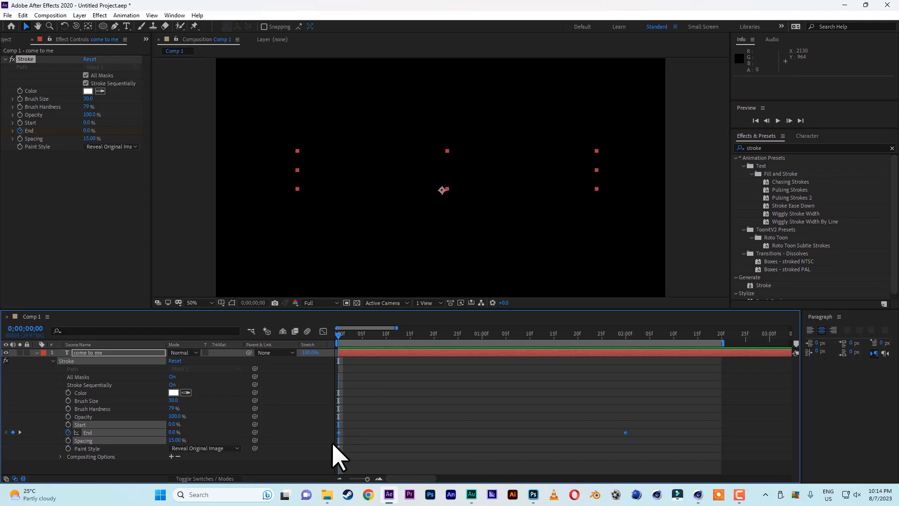
right_click(626, 432)
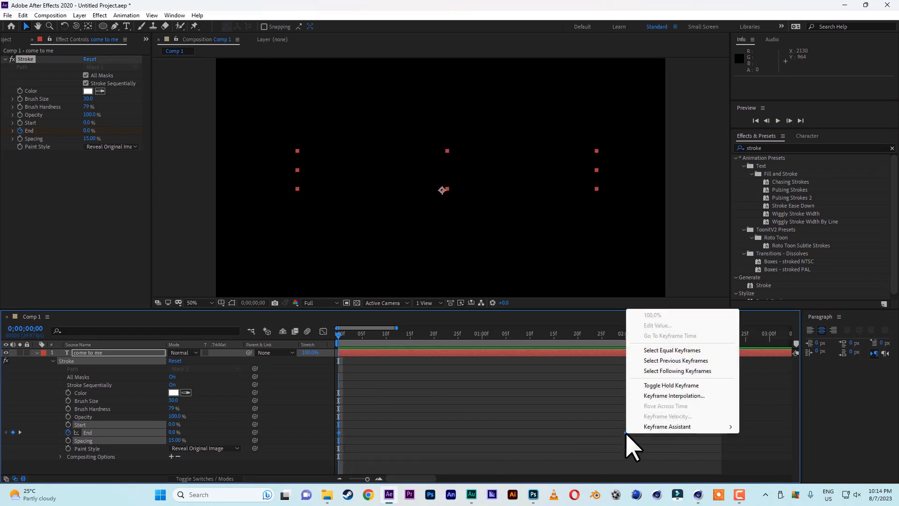
mouse_move(652, 427)
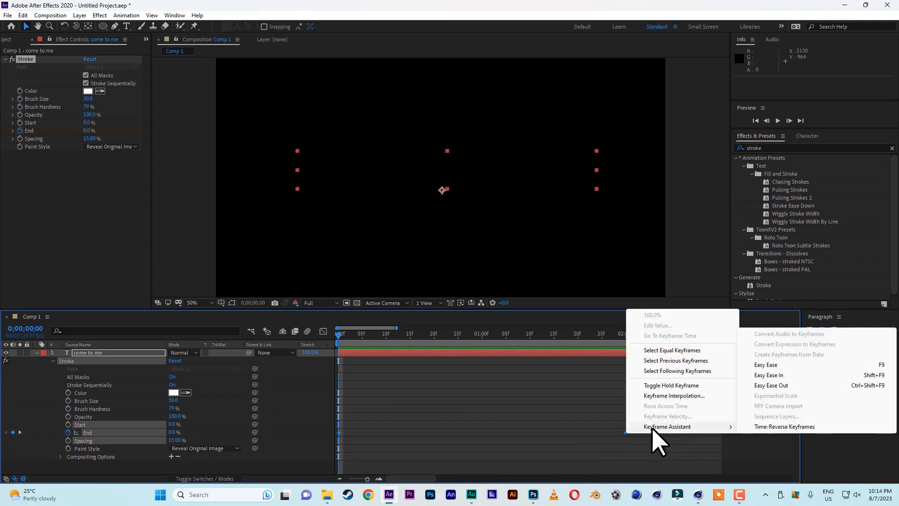
left_click(771, 365)
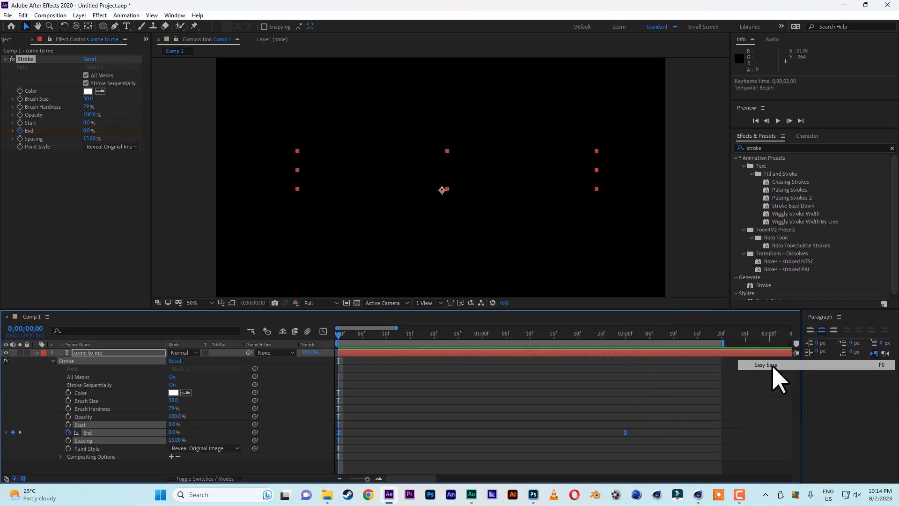
left_click(778, 121)
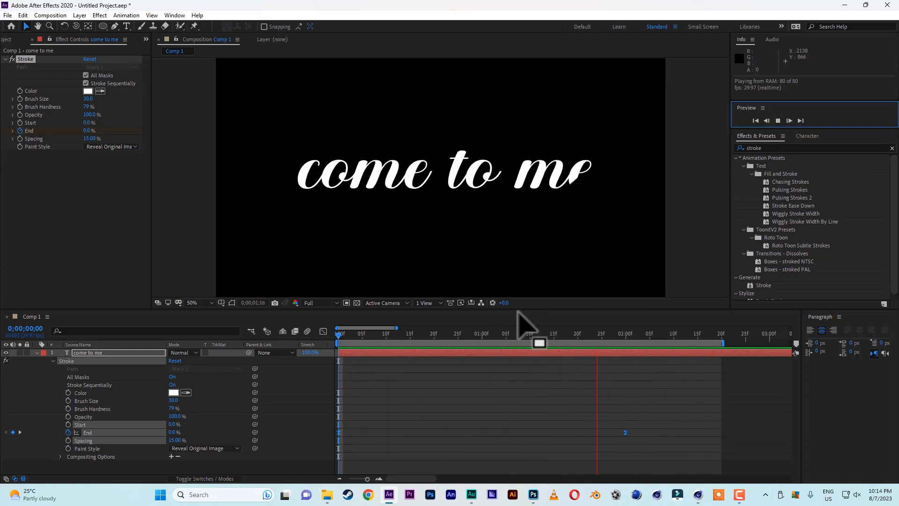
left_click(497, 334)
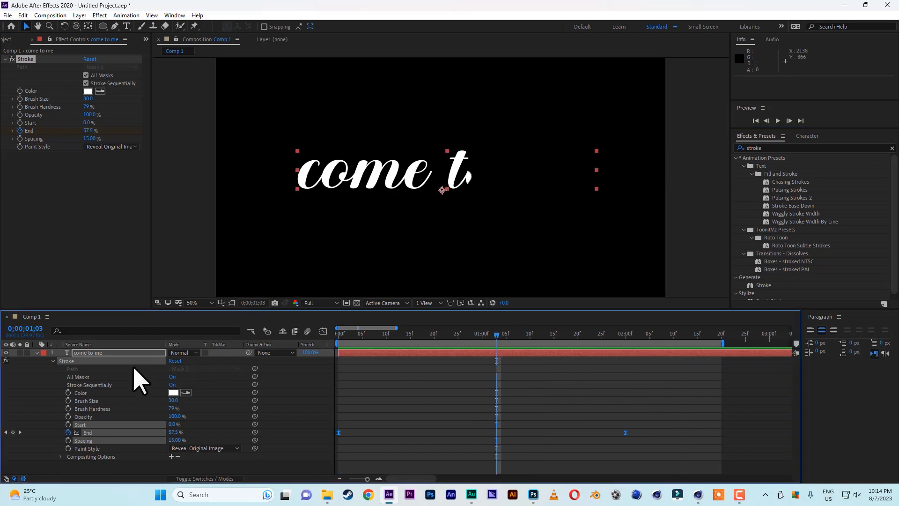
Duplicate the "come to me" text layer and shift the copy four frames later, returning the playhead to the first frame
left_click(94, 353)
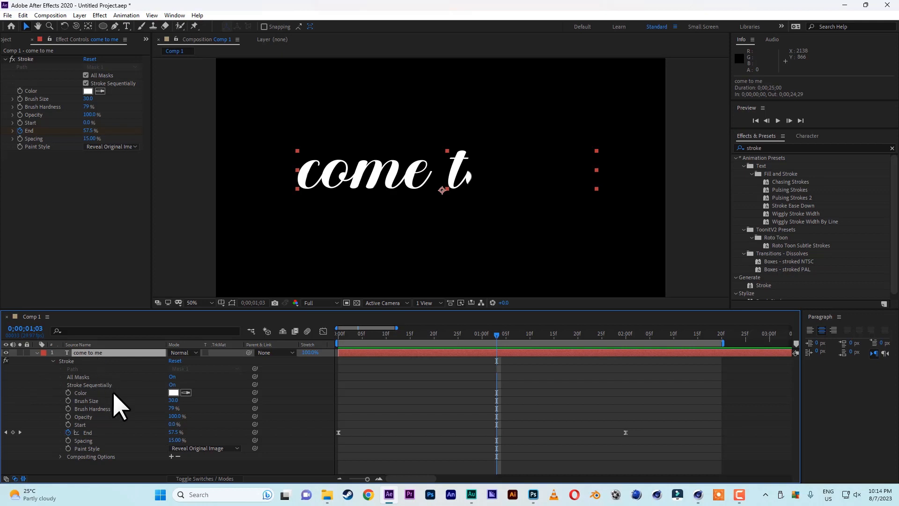
key("ctrl+d")
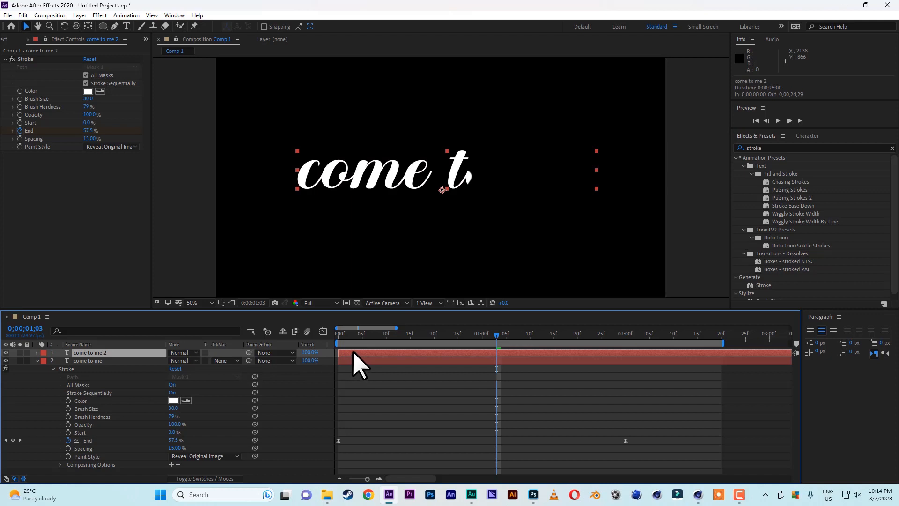
left_click_drag(359, 352, 367, 352)
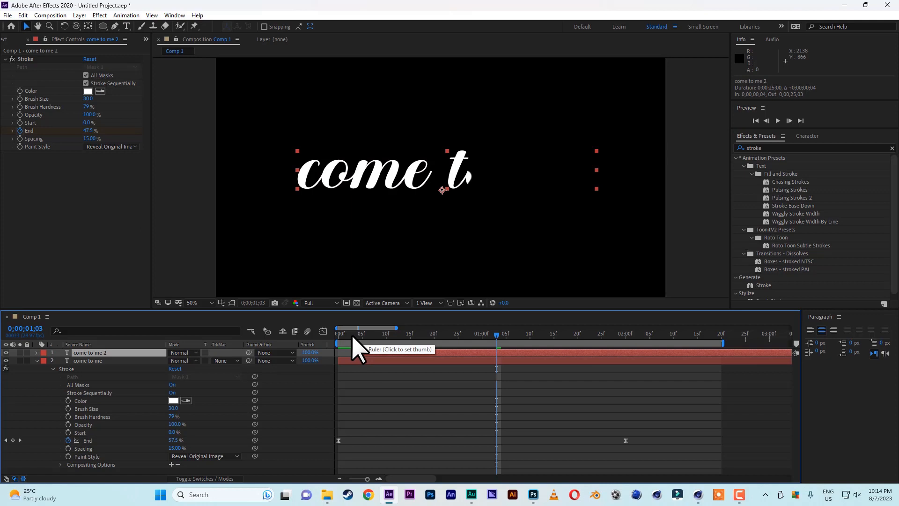
key("Home")
mouse_move(331, 337)
left_mouse_down()
mouse_move(368, 338)
mouse_move(311, 338)
left_mouse_up()
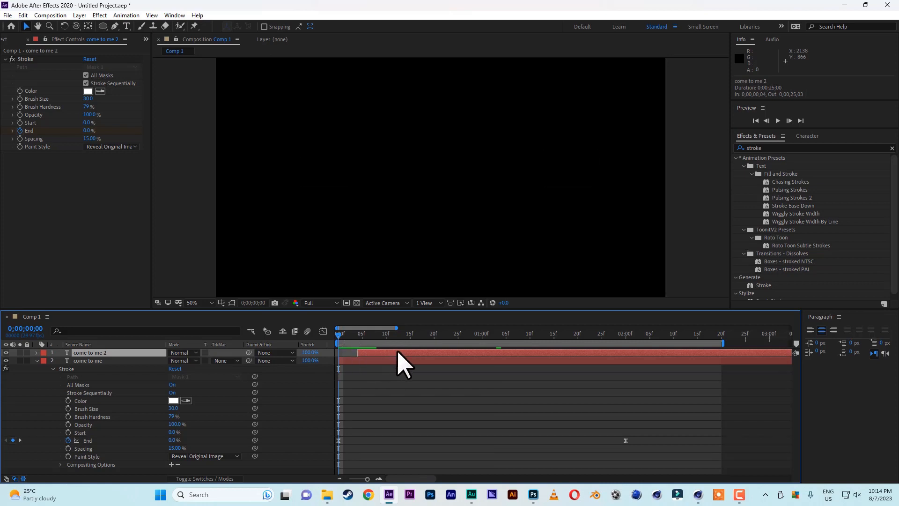
Search the effects for "fill" and apply the Fill effect from the Generate category to the "come to me 2" layer
left_click(799, 147)
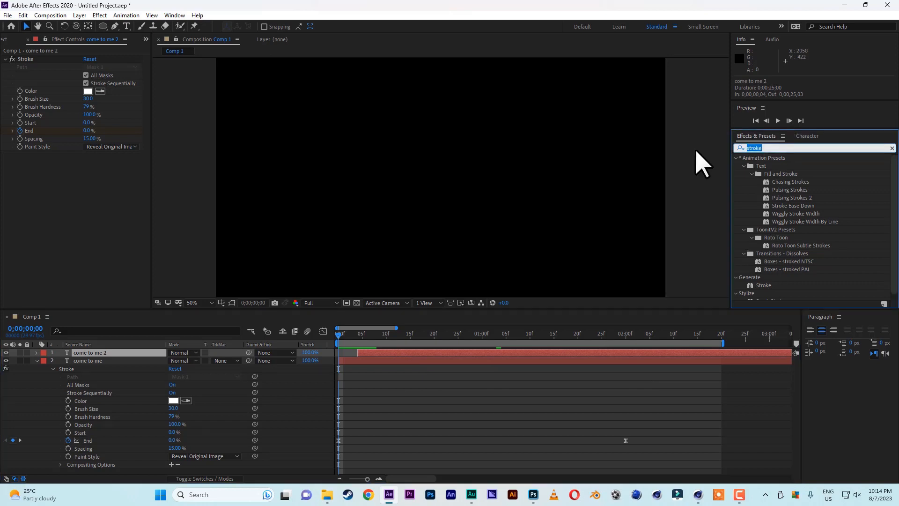
type("filol")
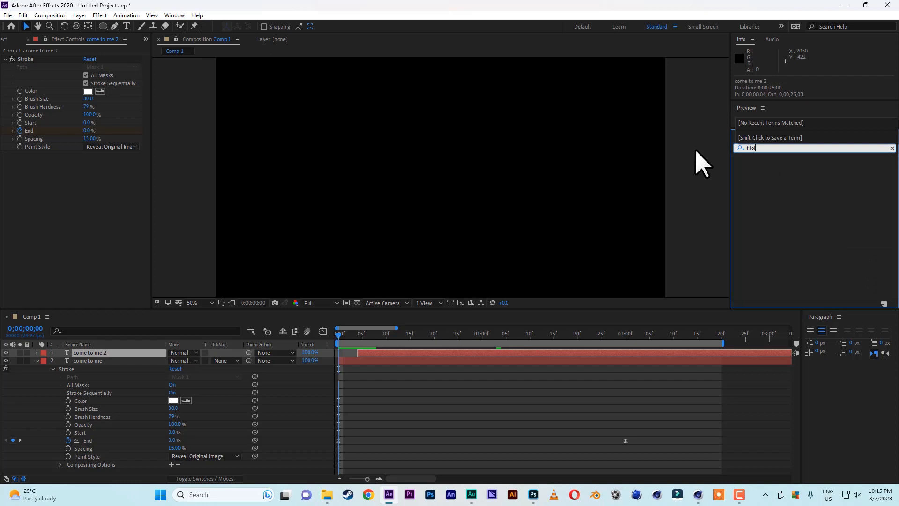
key("BackSpace")
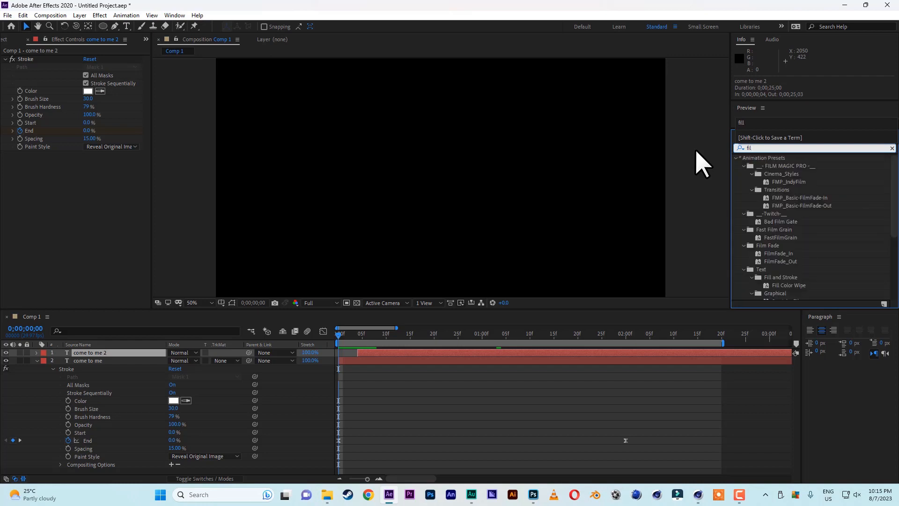
type("l")
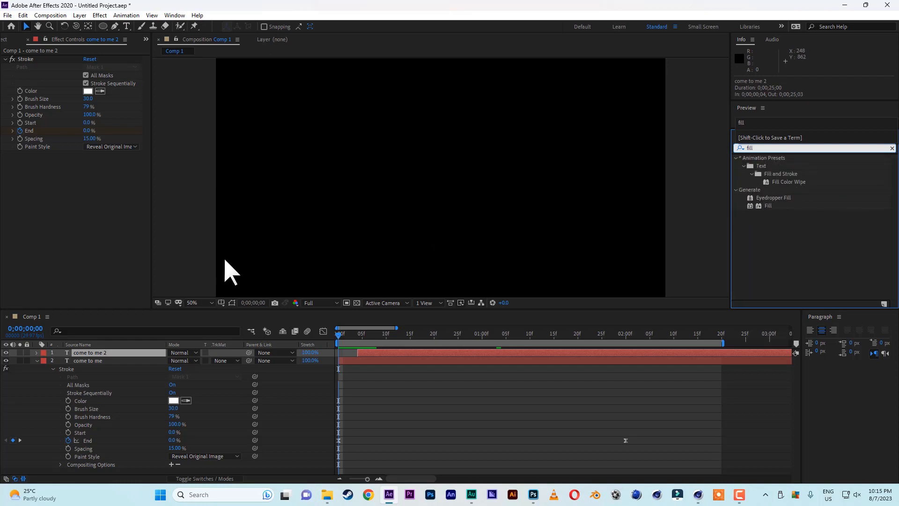
left_click(113, 354)
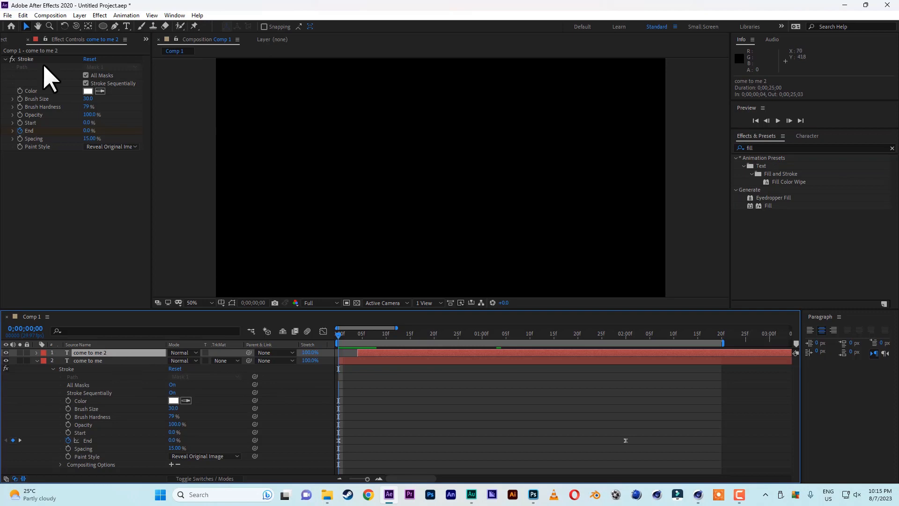
left_click(100, 15)
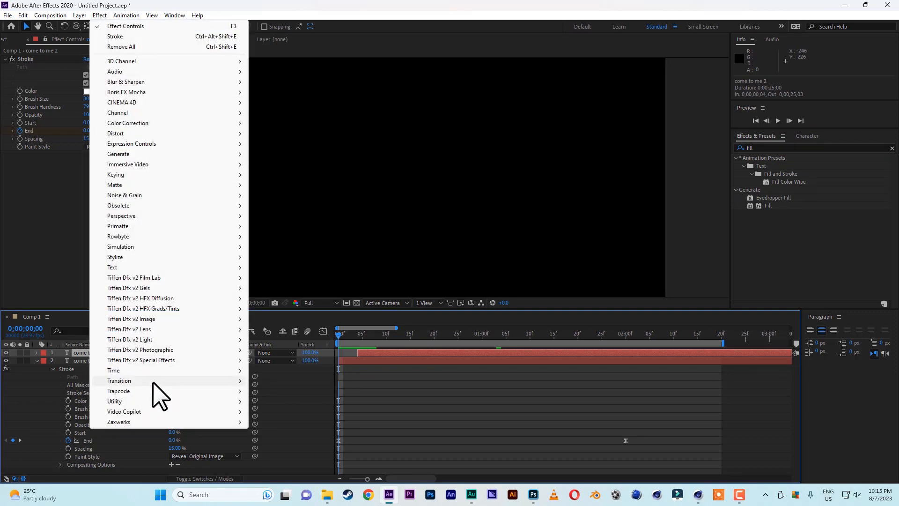
mouse_move(126, 155)
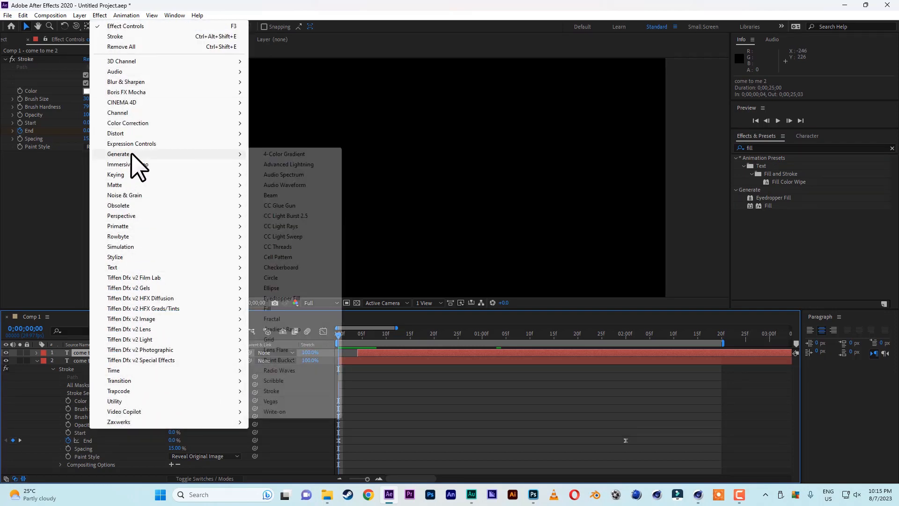
left_click(274, 309)
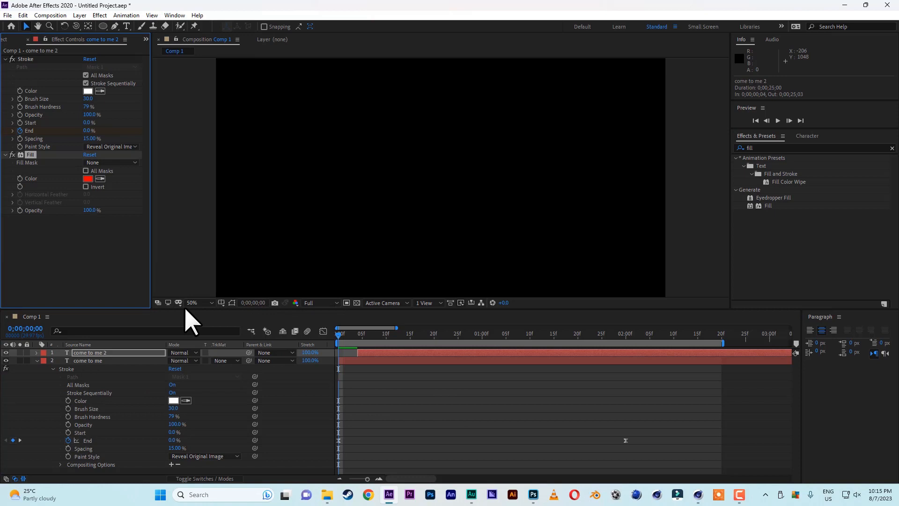
Preview the red-filled write-on, duplicate the "come to me 2" layer, and shift the copy four frames later to start at 0;00;00;08
left_click(778, 121)
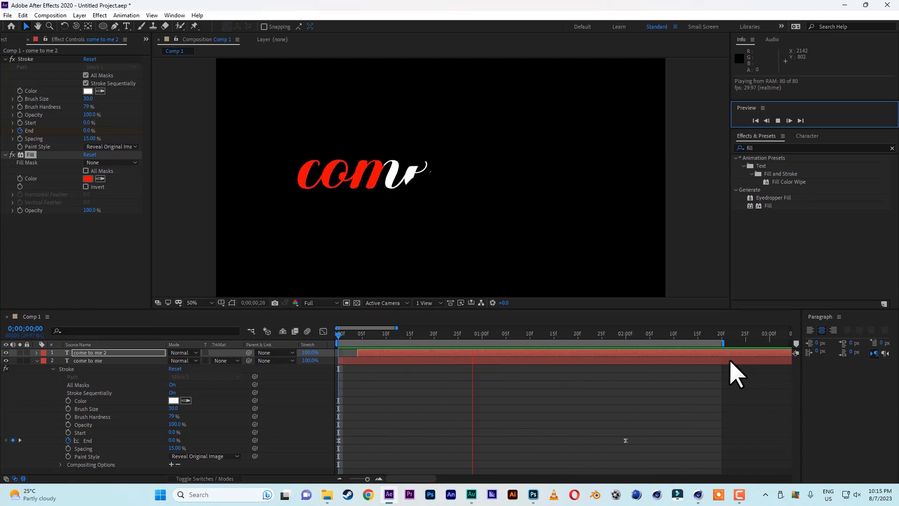
left_click(392, 335)
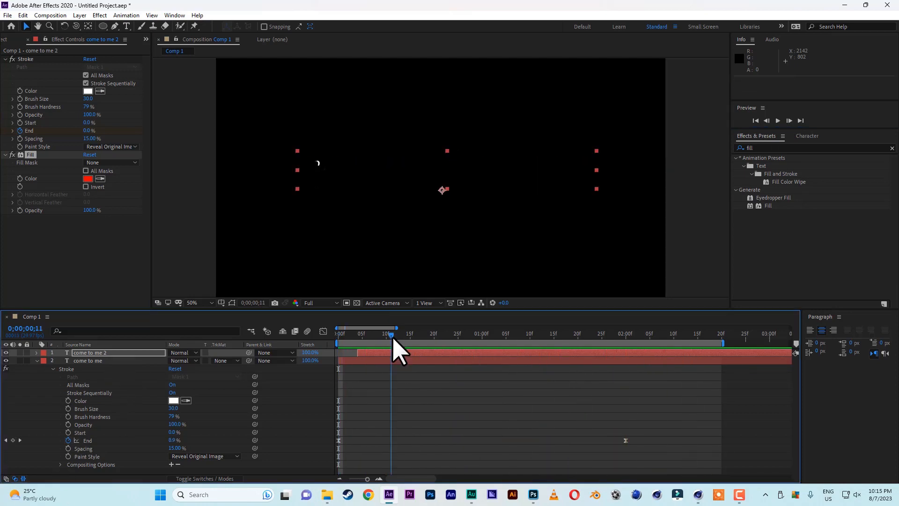
left_click(111, 354)
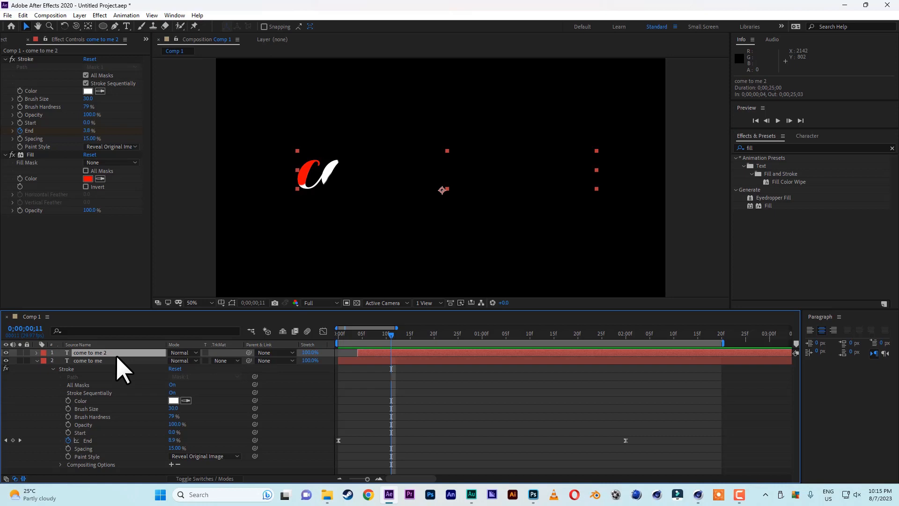
key("ctrl+d")
left_click_drag(381, 354, 399, 353)
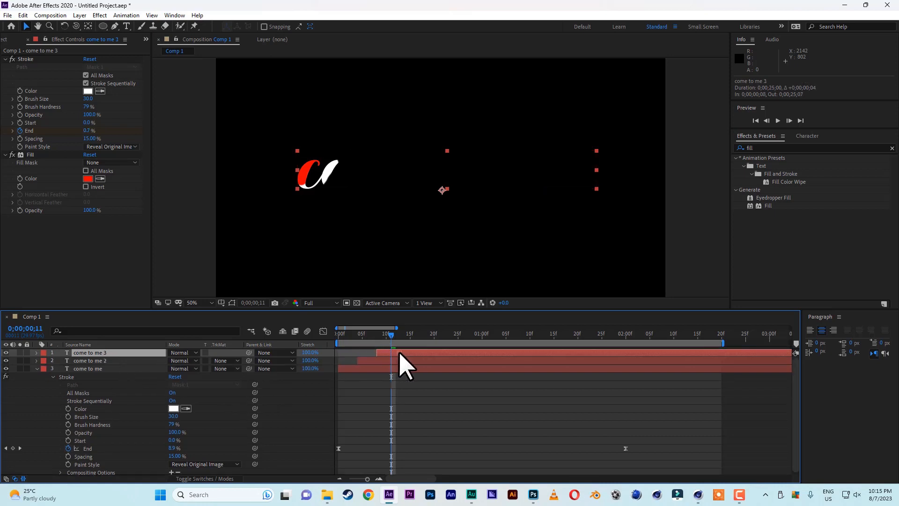
Change the Fill color of the "come to me 3" layer to blue and preview the layered animation
left_click(88, 179)
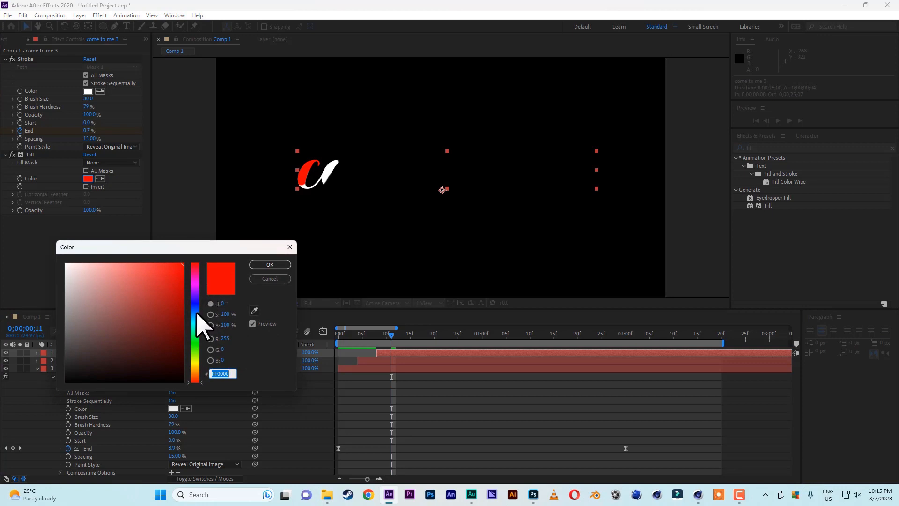
left_click(195, 311)
left_click(268, 265)
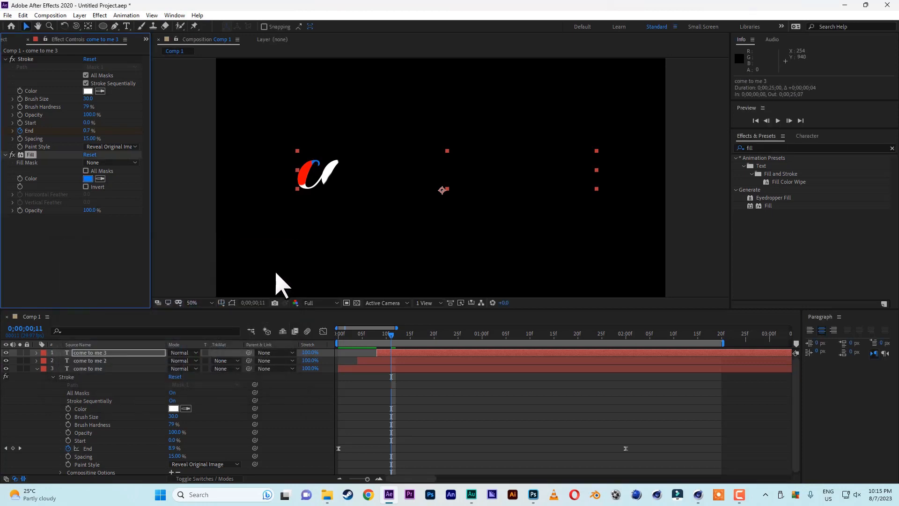
left_click(778, 121)
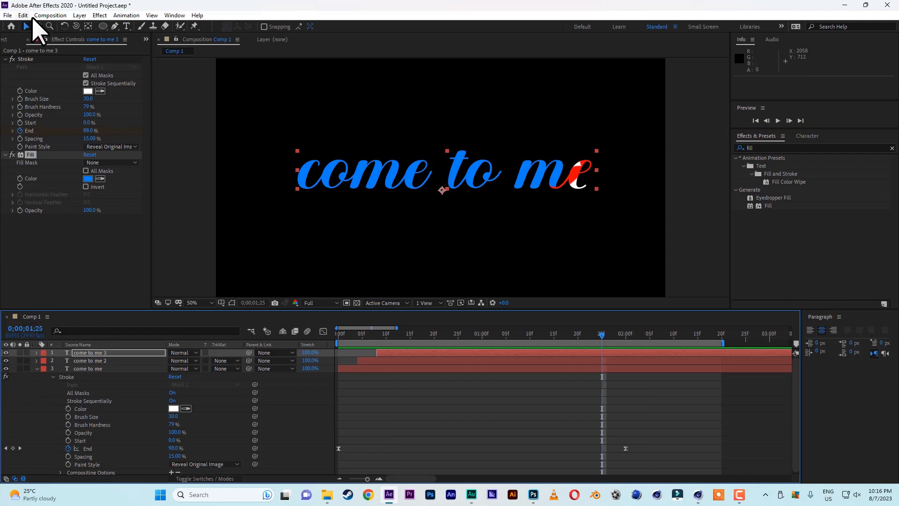
Create a second composition at 1920 x 1080, 29.97 fps, with a 25-second duration
left_click(146, 40)
left_click(163, 49)
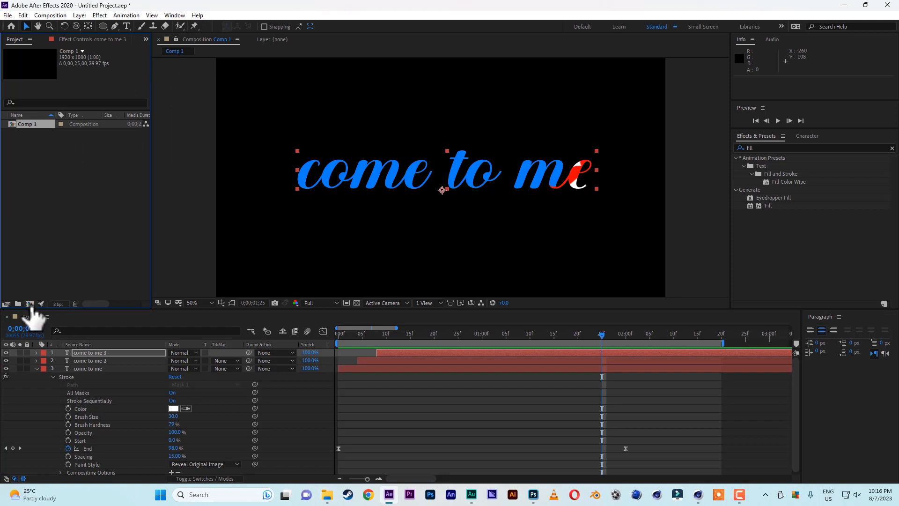
left_click(30, 304)
left_click(765, 363)
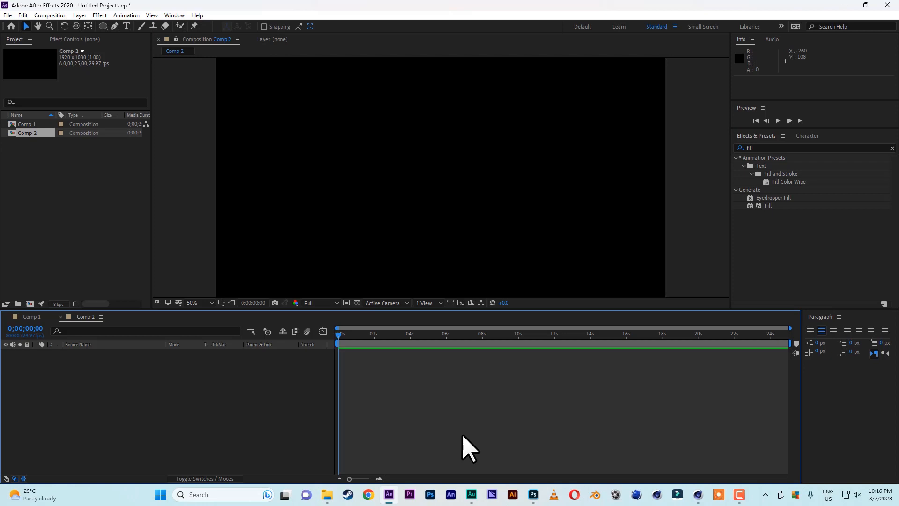
Add a "come to me" text layer to the new composition and move it near the frame's center, about position 908, 618
left_click(127, 26)
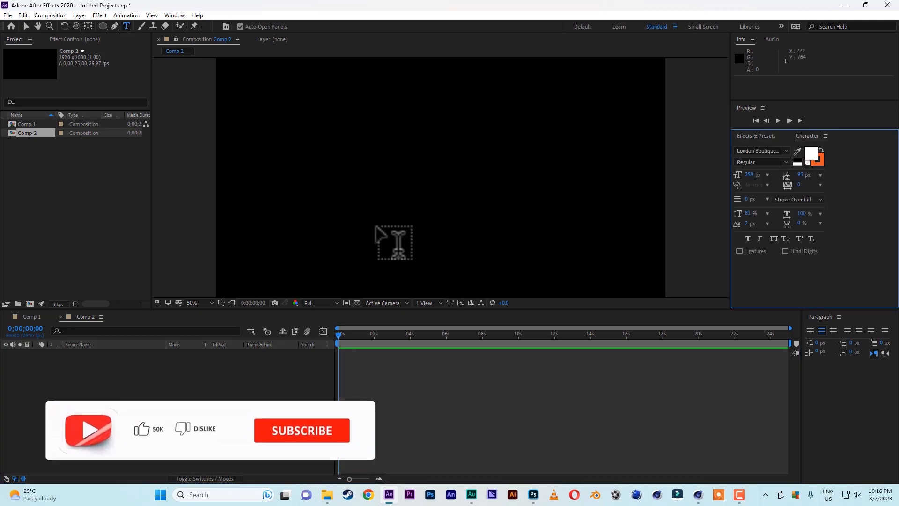
left_click(355, 206)
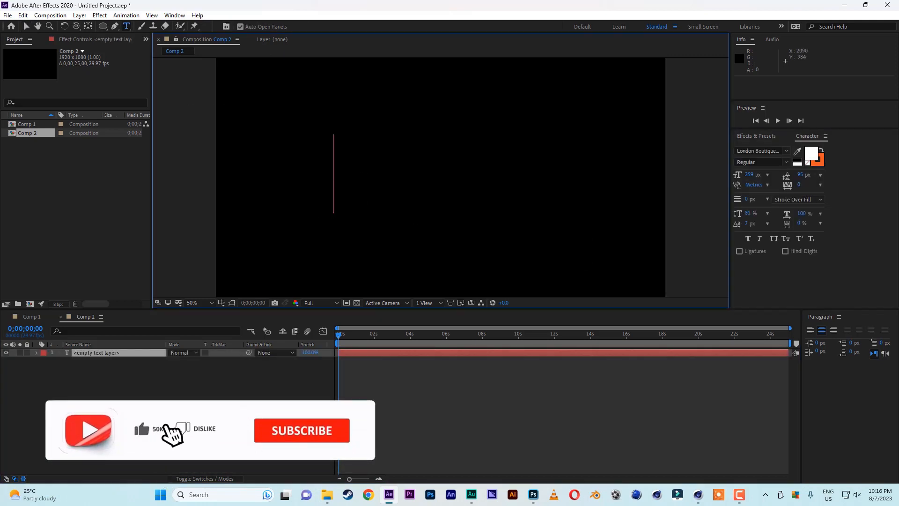
type("come to me")
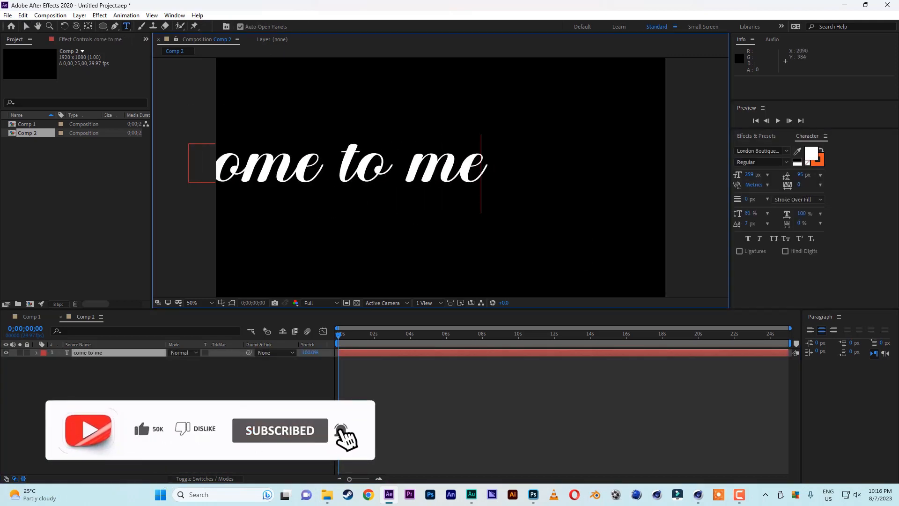
left_click(26, 26)
left_click_drag(307, 169, 403, 181)
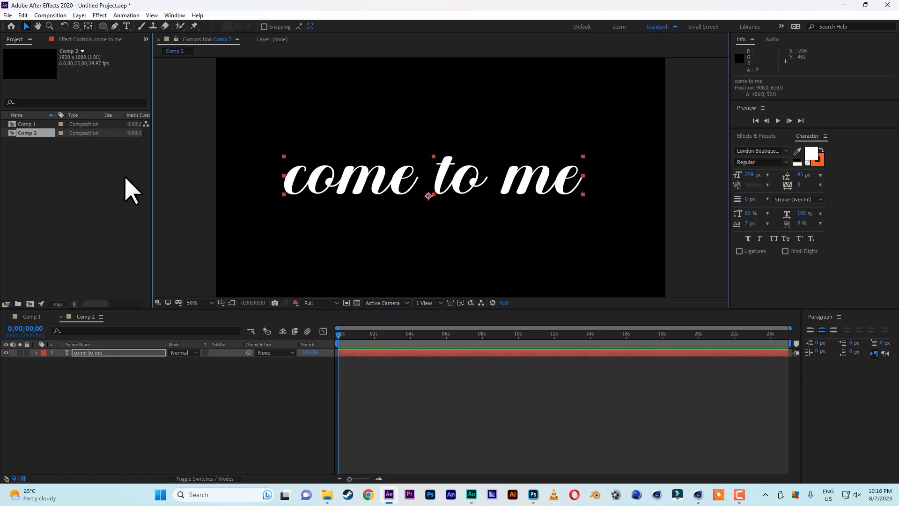
Search the effects for "write" and apply the Write-on effect from the Generate category to the "come to me" layer
left_click(756, 136)
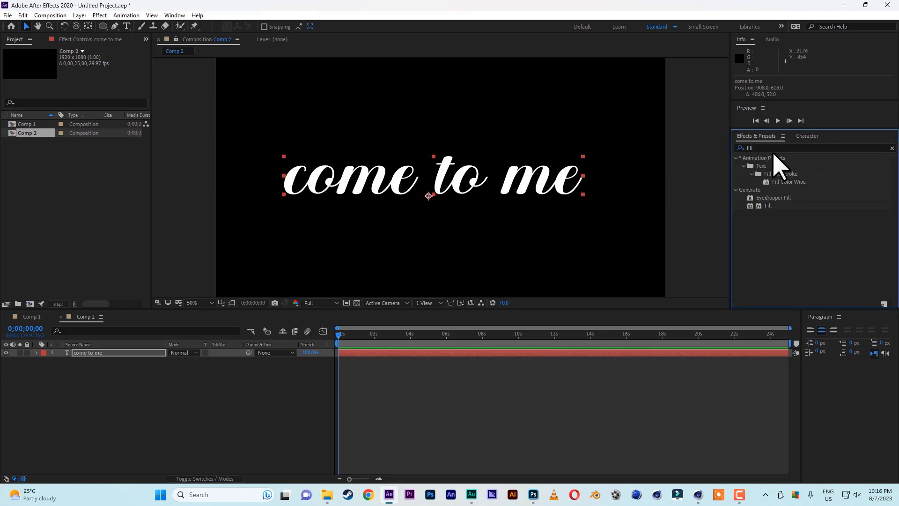
left_click(772, 148)
type("write")
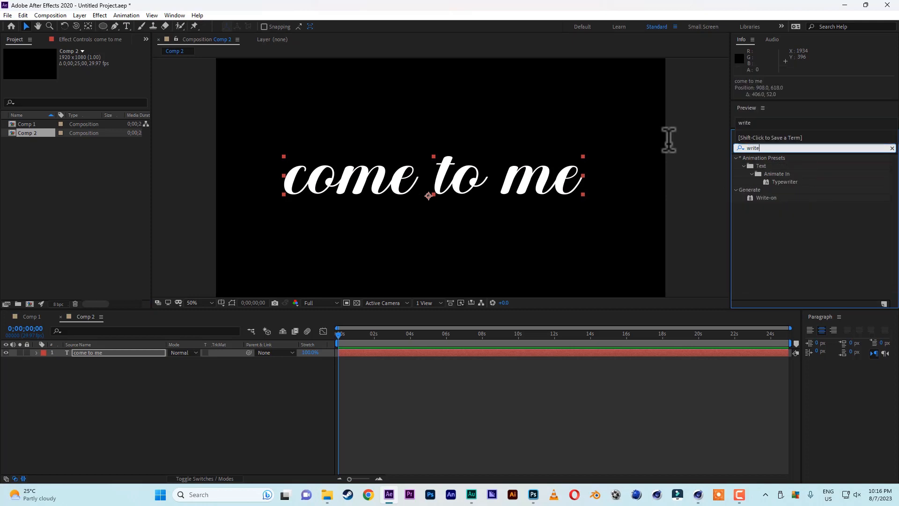
left_click(116, 357)
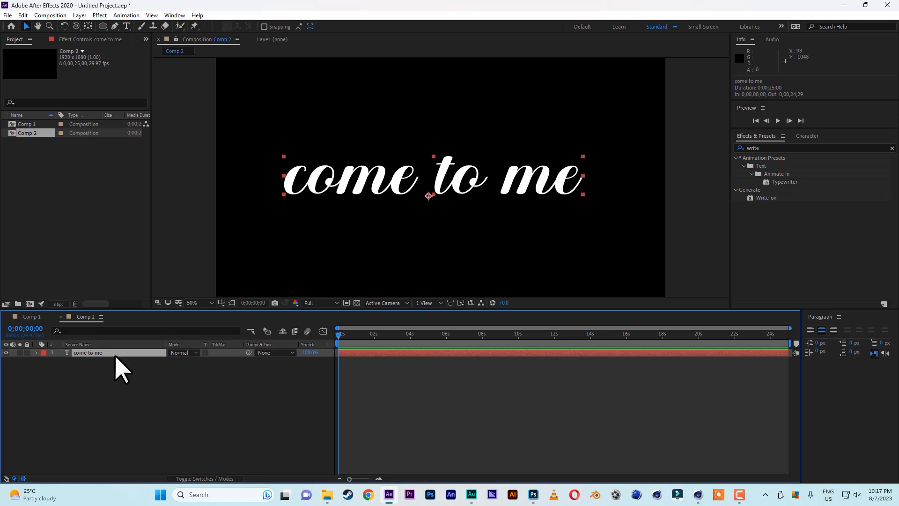
left_click(100, 16)
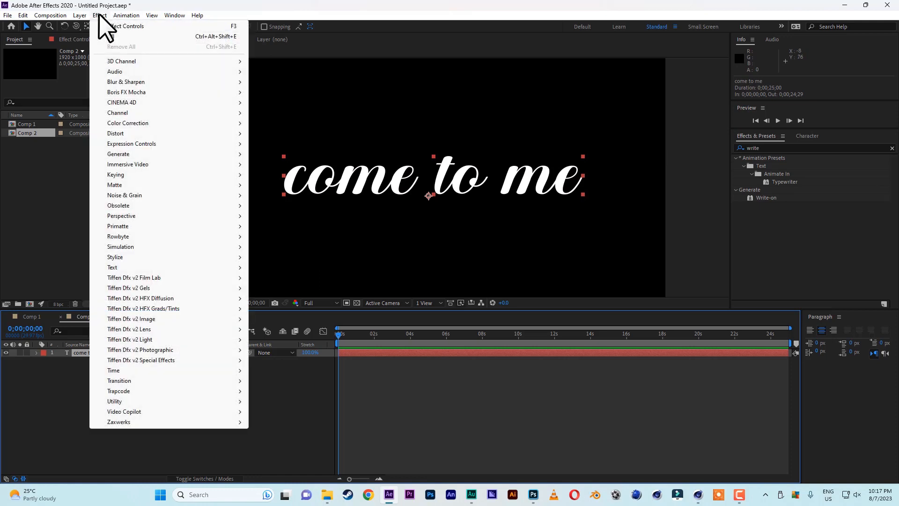
mouse_move(128, 154)
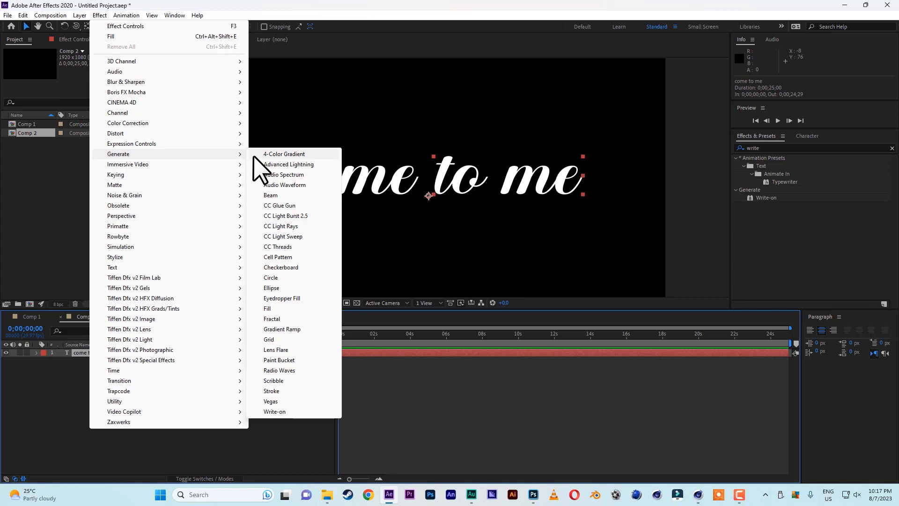
left_click(277, 412)
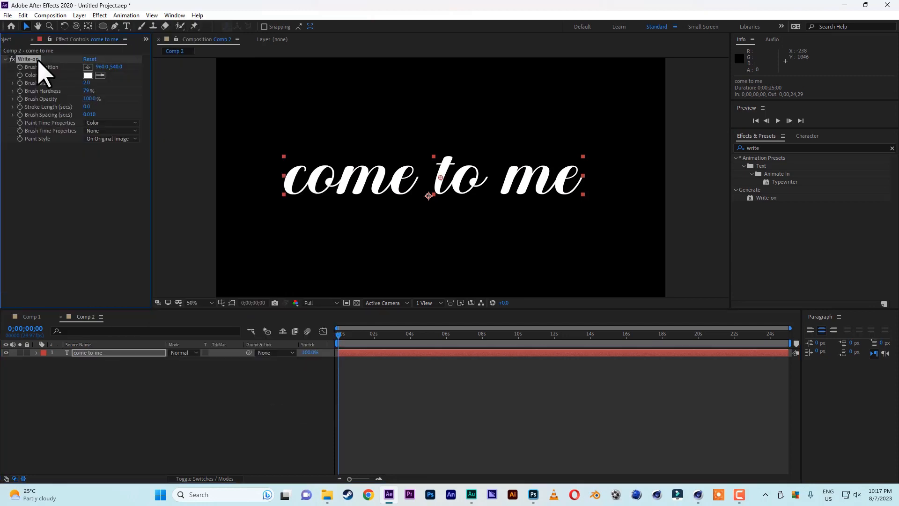
Set the Write-on effect's Brush Size to 35
left_click(87, 83)
type("30")
key("Return")
Set the Write-on brush color to blue, hex 0066FF
left_click(88, 75)
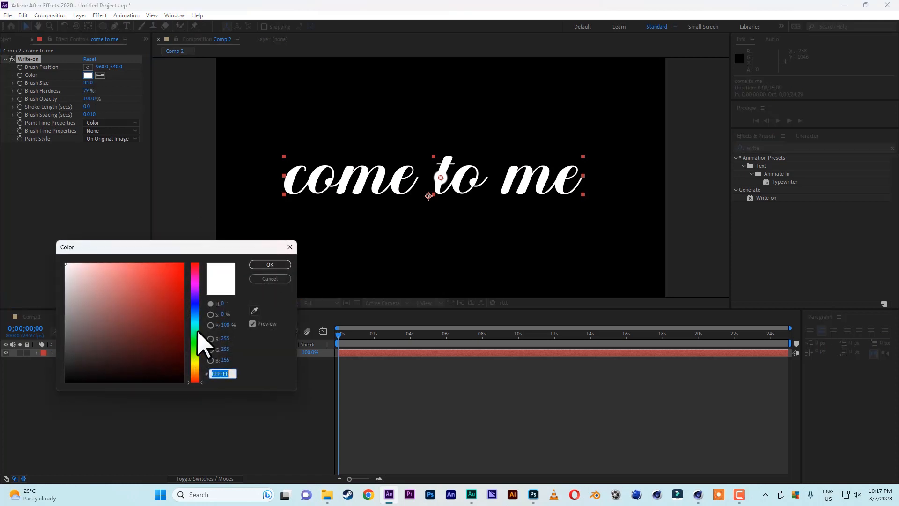
left_click(195, 308)
left_click_drag(194, 281, 195, 239)
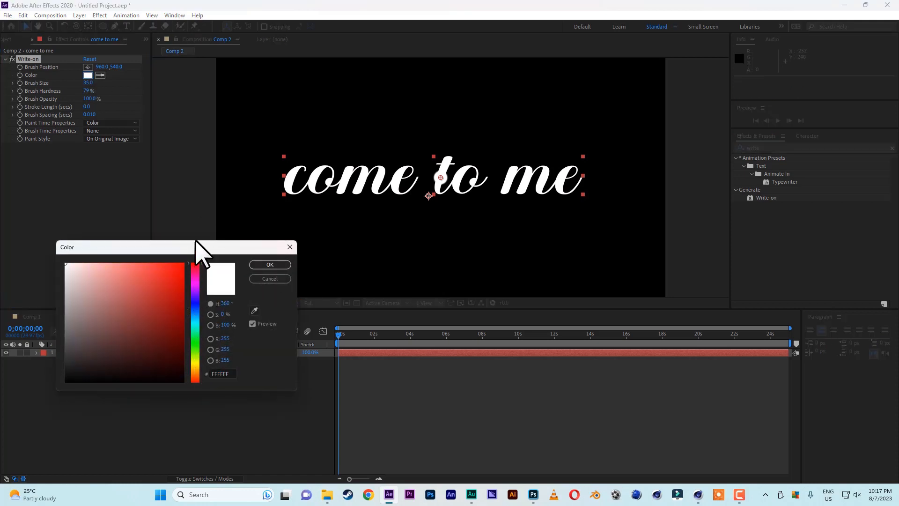
left_click(196, 316)
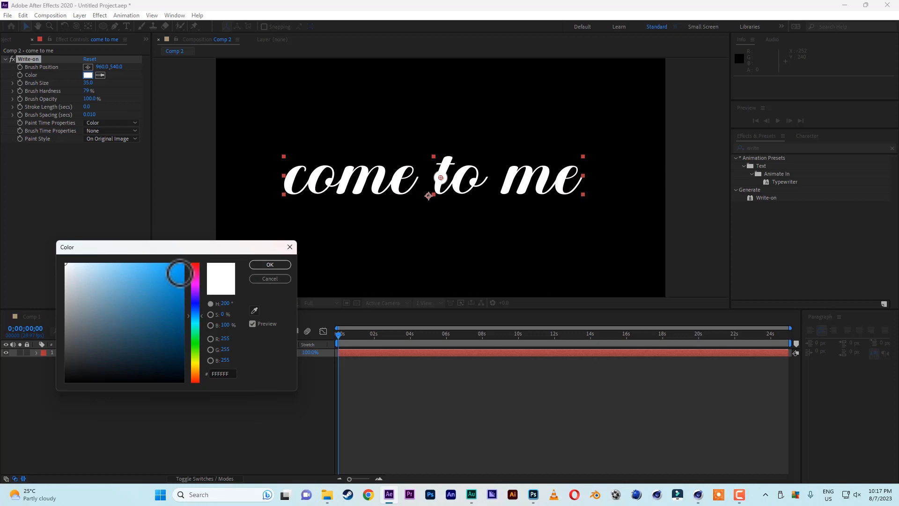
left_click(183, 264)
left_click(194, 311)
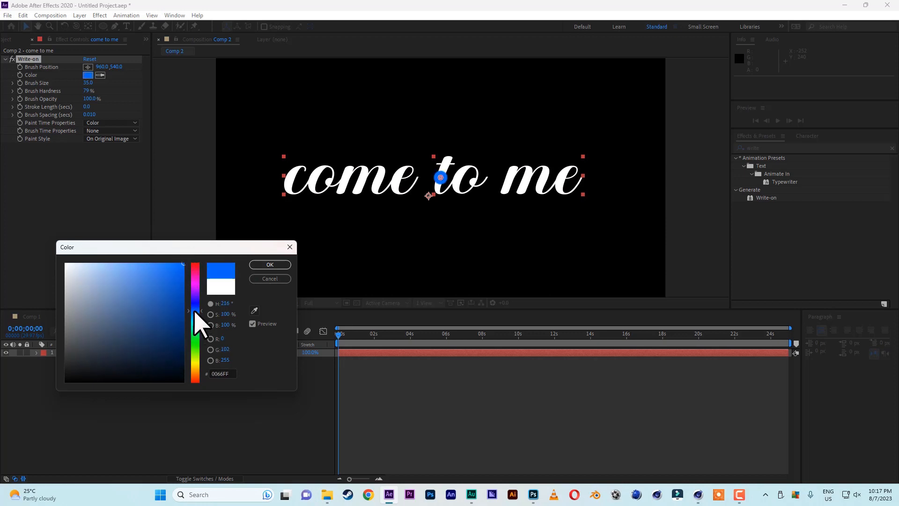
left_click(269, 264)
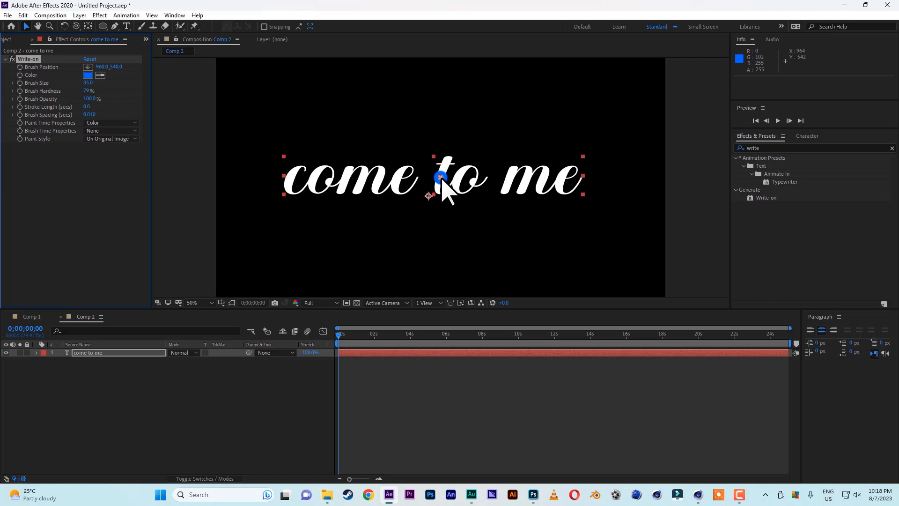
Place the Write-on brush at the start of the "c", about 376, 502, and enable Brush Position keyframing at the first frame
left_click_drag(441, 177, 304, 169)
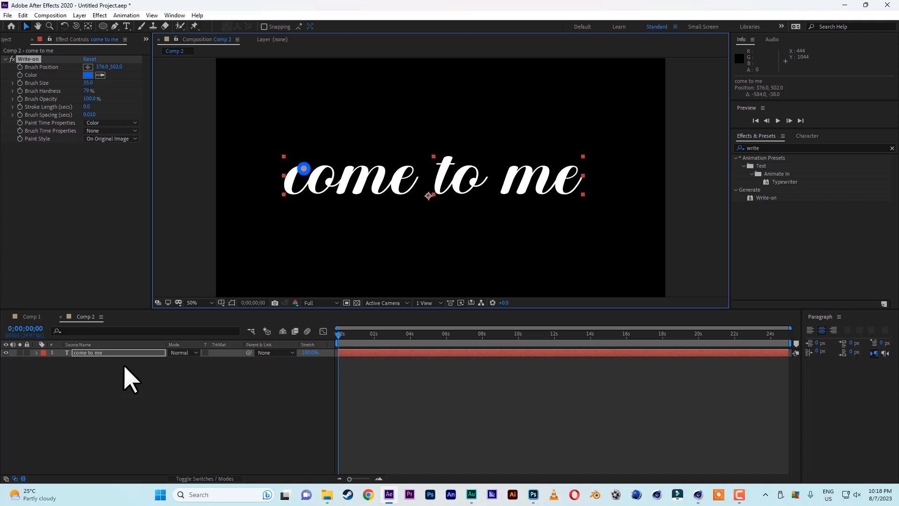
key("e")
left_click(53, 361)
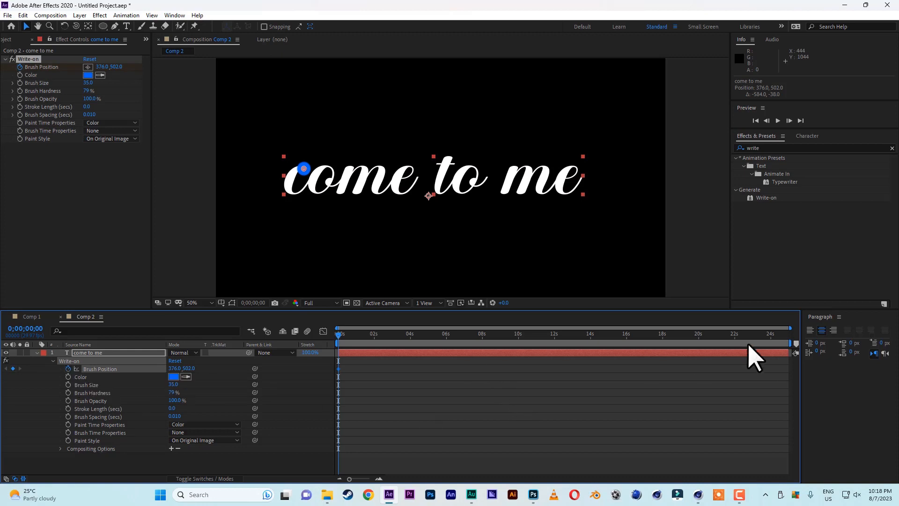
Shorten the work area to end at 0;00;06;05 and fit the timeline view to that range
left_click_drag(790, 344, 484, 360)
left_click_drag(791, 328, 508, 329)
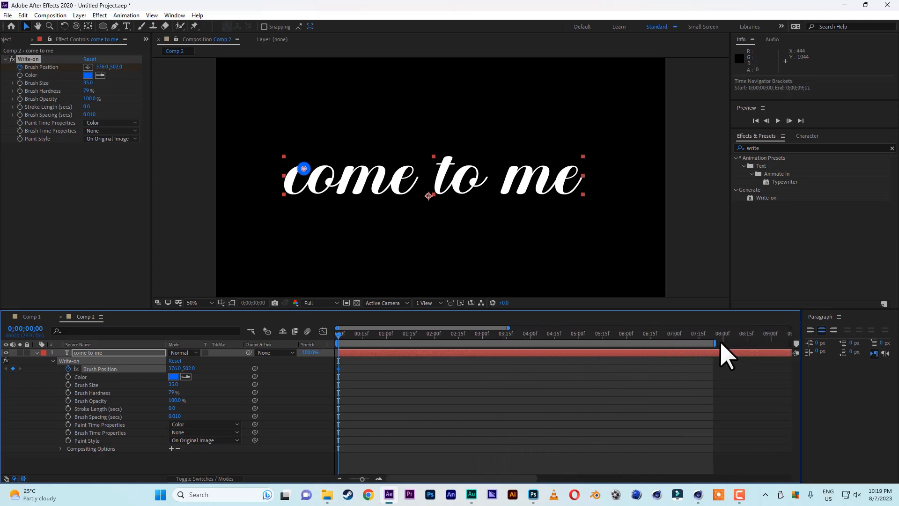
left_click_drag(722, 342, 638, 343)
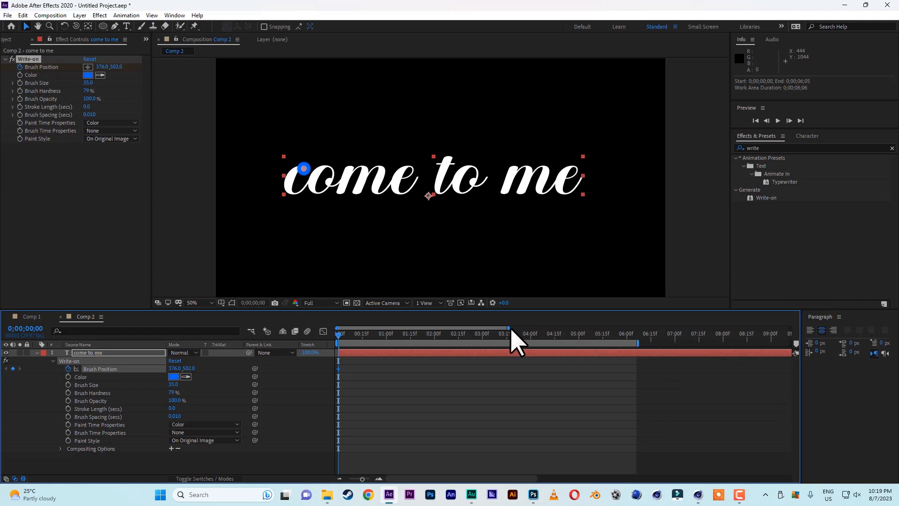
left_click_drag(501, 327, 451, 328)
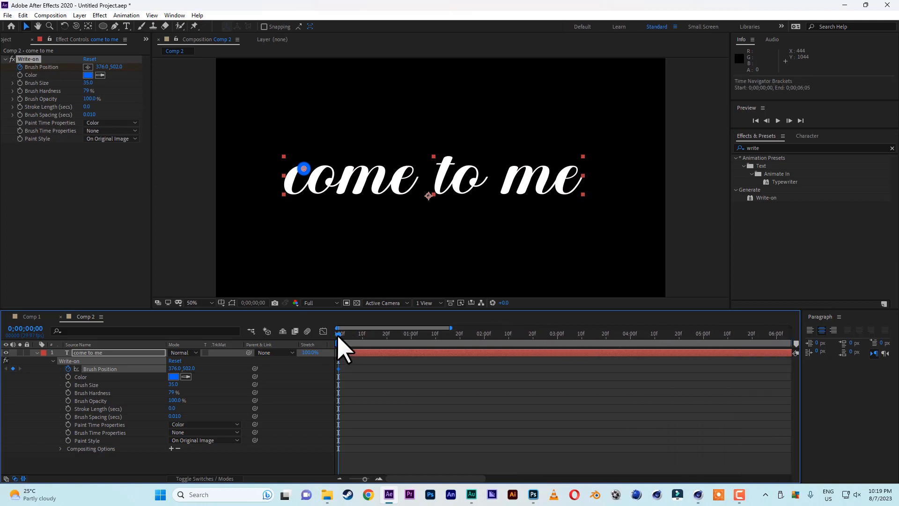
Keyframe the Brush Position every few frames to trace the letter "c", reaching about 418, 526 at 0;00;00;10
left_click(340, 334)
left_click(343, 335)
left_click(303, 169)
left_click_drag(303, 169, 293, 173)
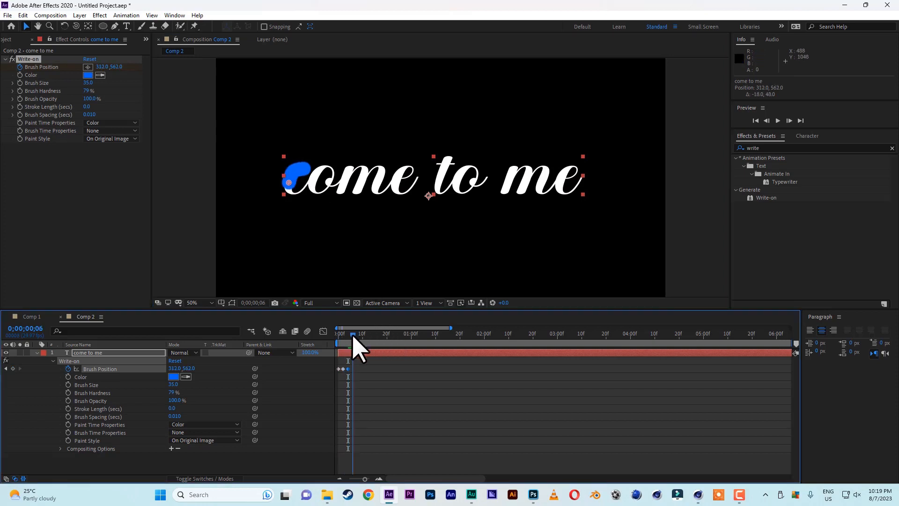
left_click(353, 335)
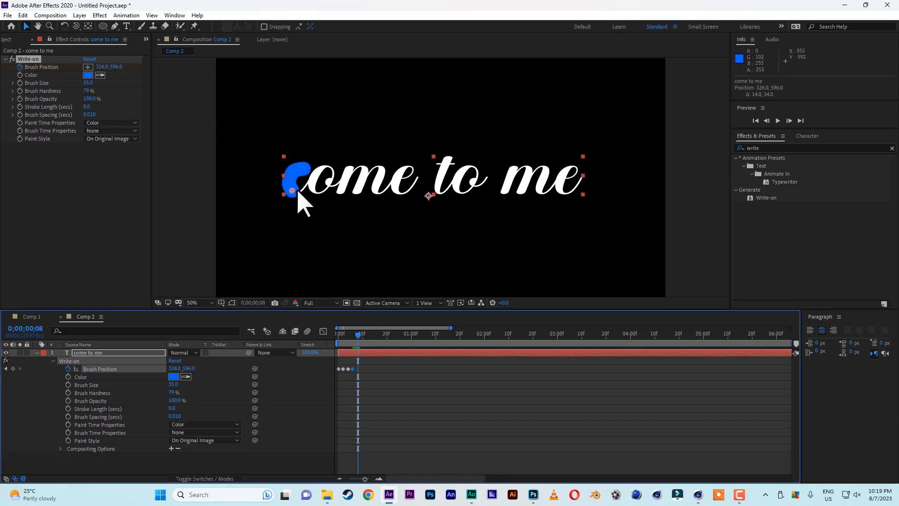
left_click_drag(297, 191, 305, 186)
left_click(361, 335)
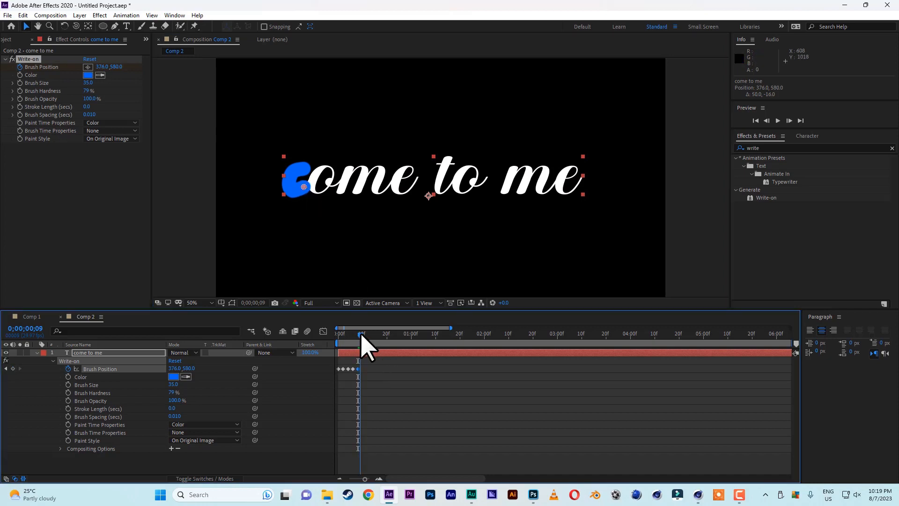
left_click(363, 335)
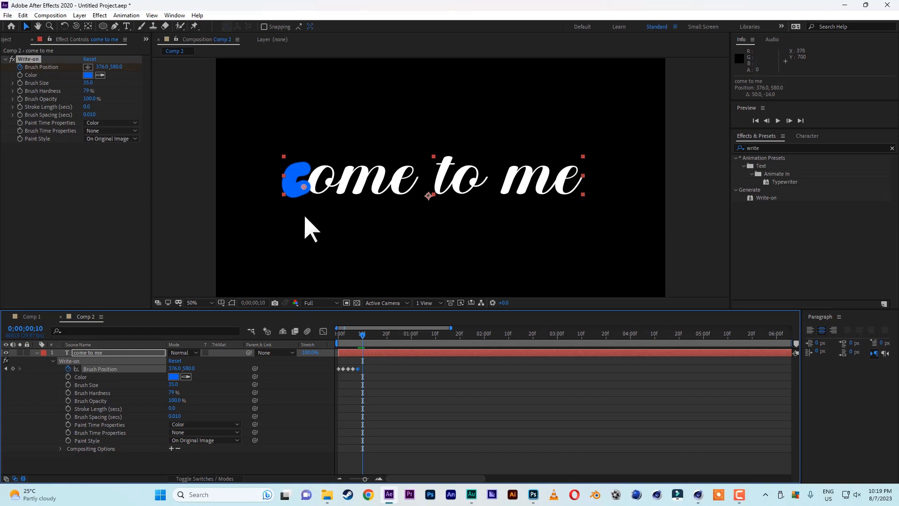
left_click_drag(304, 187, 316, 174)
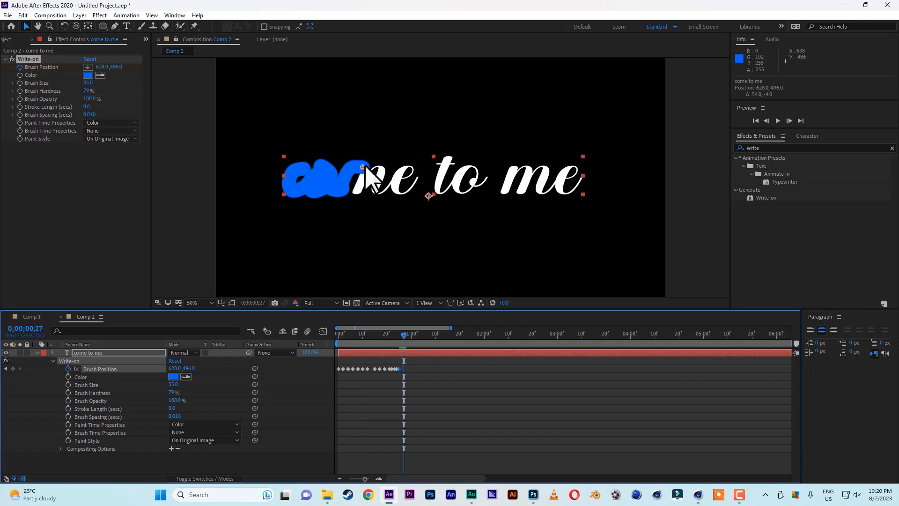
Keyframe the Brush Position every few frames to trace the letters "ome", reaching about 820, 590 at the end of the "e"
mouse_move(366, 168)
left_mouse_down()
mouse_move(367, 188)
mouse_move(357, 191)
left_mouse_up()
left_click_drag(405, 337, 412, 345)
left_click_drag(360, 189, 372, 168)
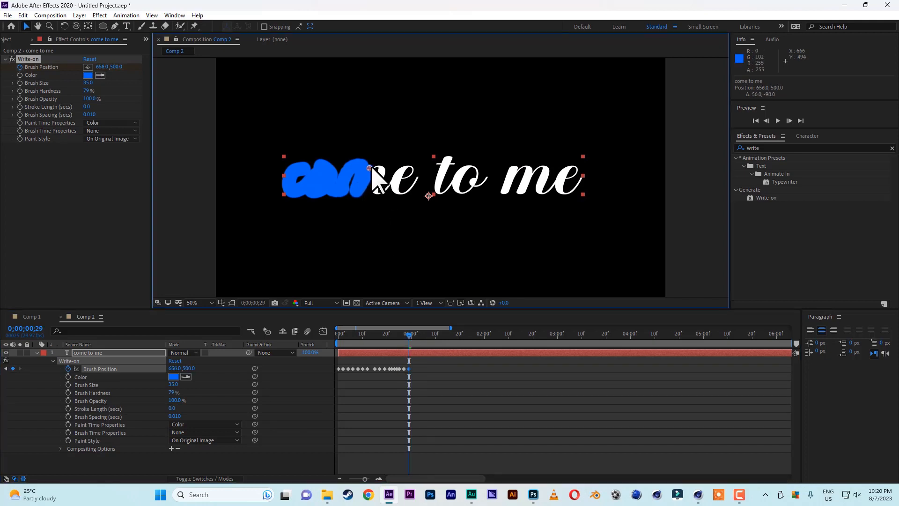
left_click(408, 335)
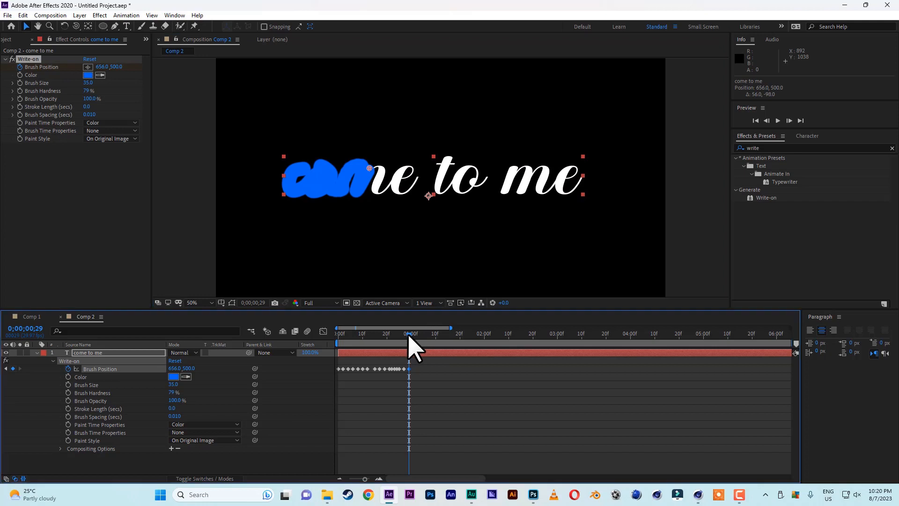
left_click_drag(369, 167, 376, 184)
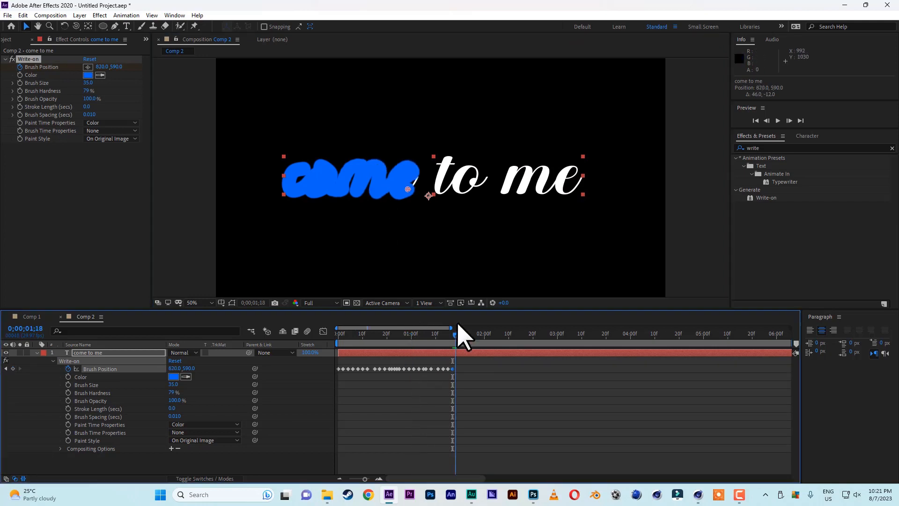
Continue keyframing the Brush Position over the word "to", reaching about 1160, 534 at 0;00;02;09
left_click_drag(408, 189, 422, 178)
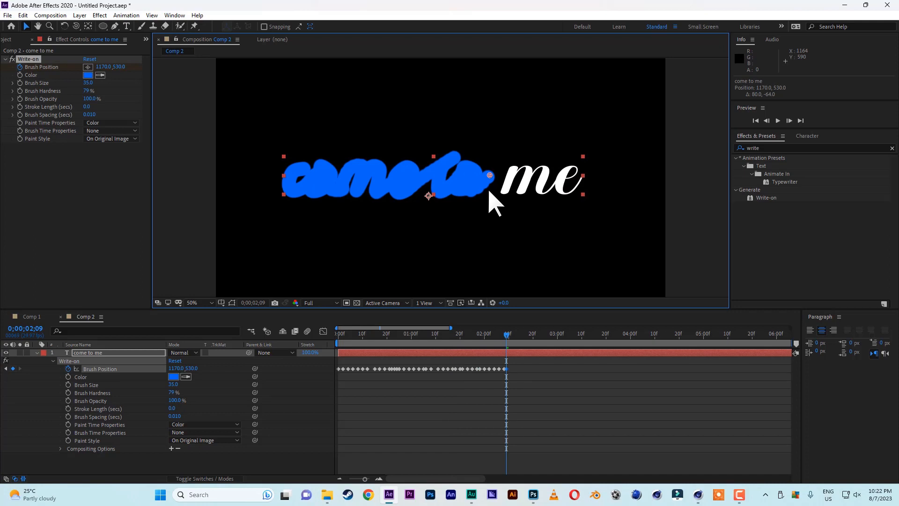
mouse_move(490, 175)
left_mouse_down()
mouse_move(510, 194)
mouse_move(488, 176)
left_mouse_up()
left_click(506, 334)
left_click_drag(505, 336, 509, 337)
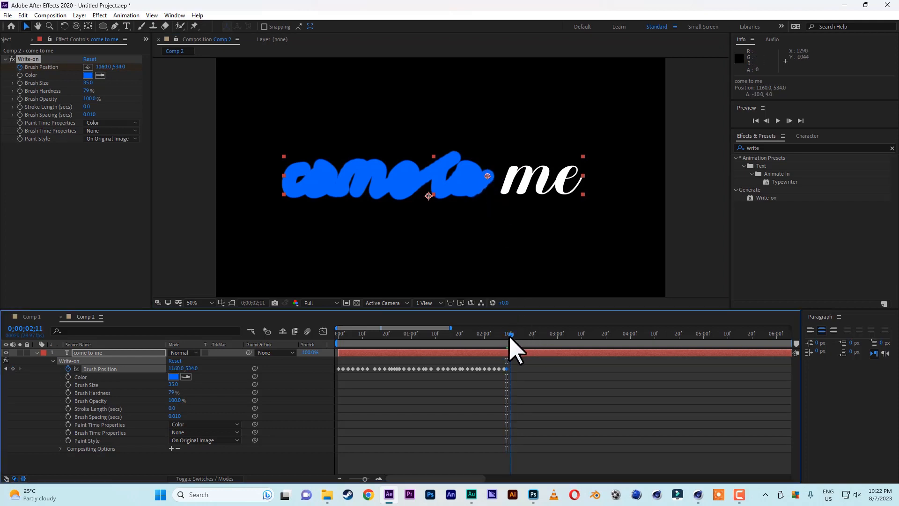
Keyframe the Brush Position across the word "me", ending past the last "e" at about 1594, 520 at 0;00;03;06
left_click_drag(488, 176, 503, 192)
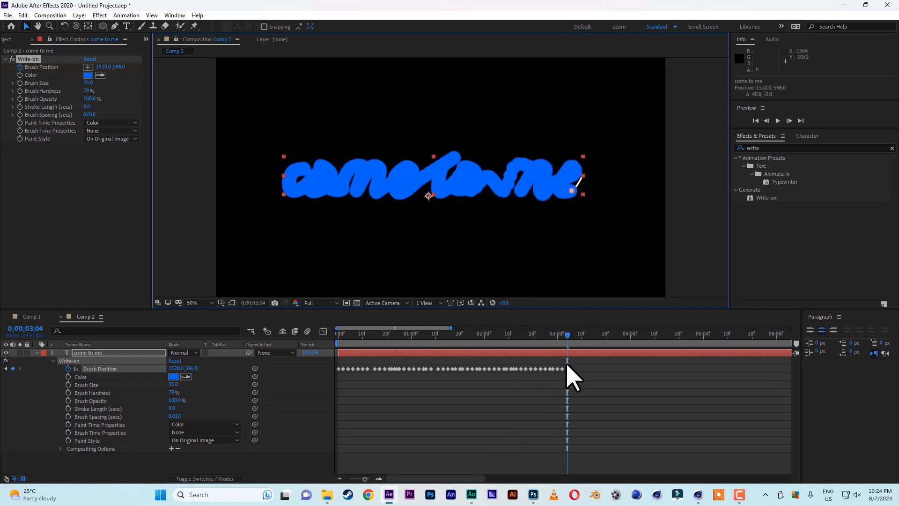
left_click(570, 334)
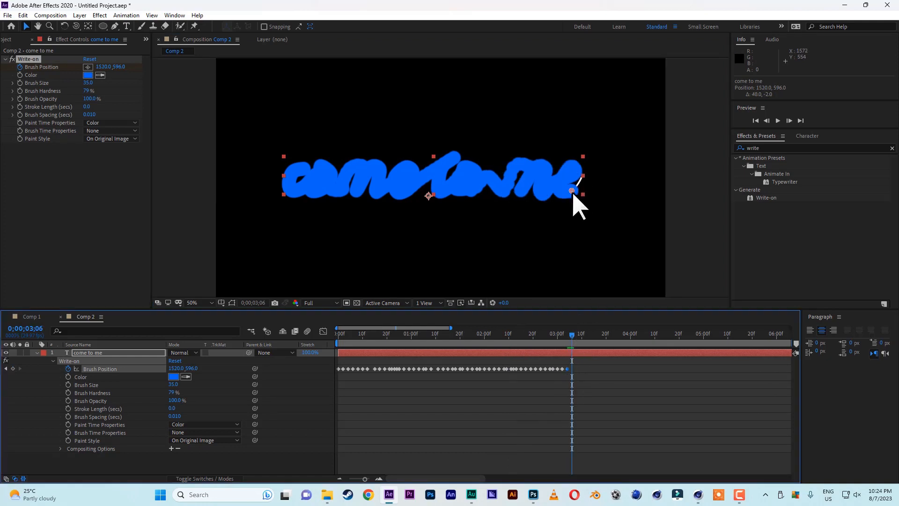
left_click_drag(574, 193, 579, 188)
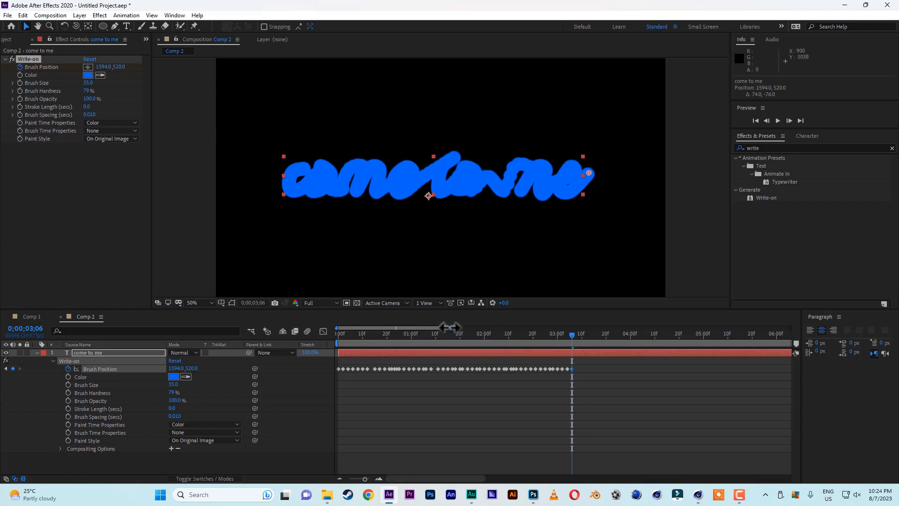
Widen the visible timeline range to show the whole work area and preview the blue brush animation
left_click_drag(462, 328, 482, 327)
left_click(778, 121)
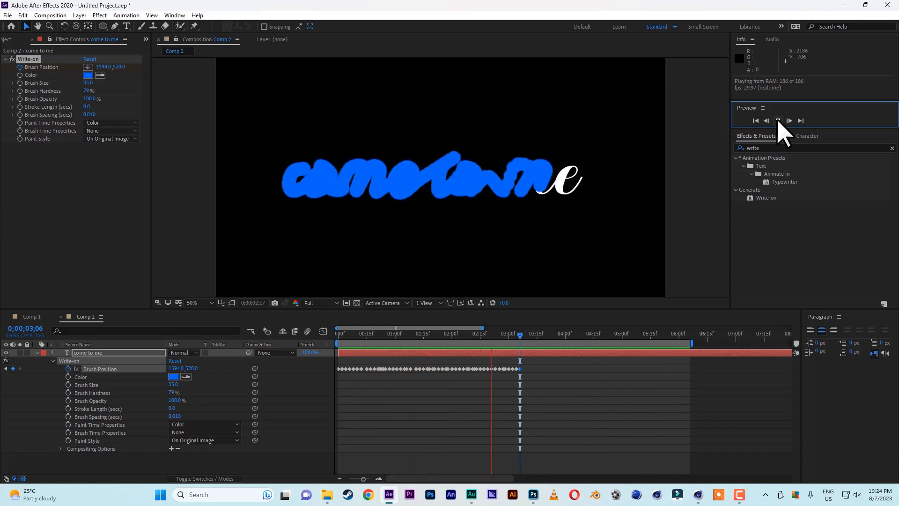
left_click(778, 121)
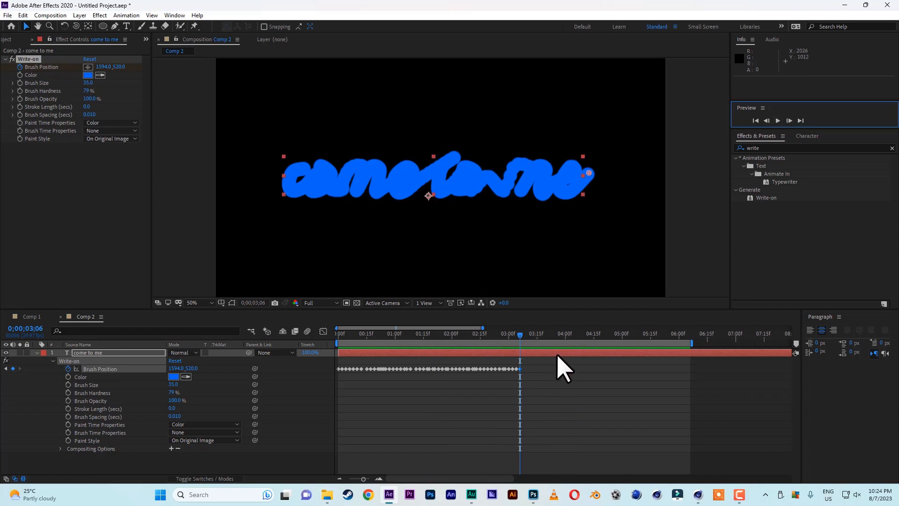
Set the Write-on Paint Style to Reveal Original Image and preview the text reveal from the first frame
mouse_move(437, 338)
left_mouse_down()
mouse_move(426, 338)
mouse_move(444, 339)
left_mouse_up()
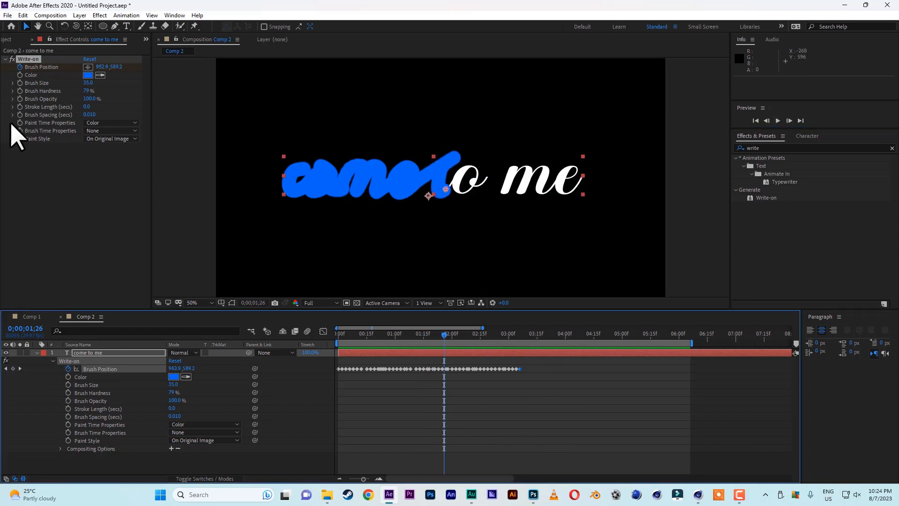
left_click(104, 139)
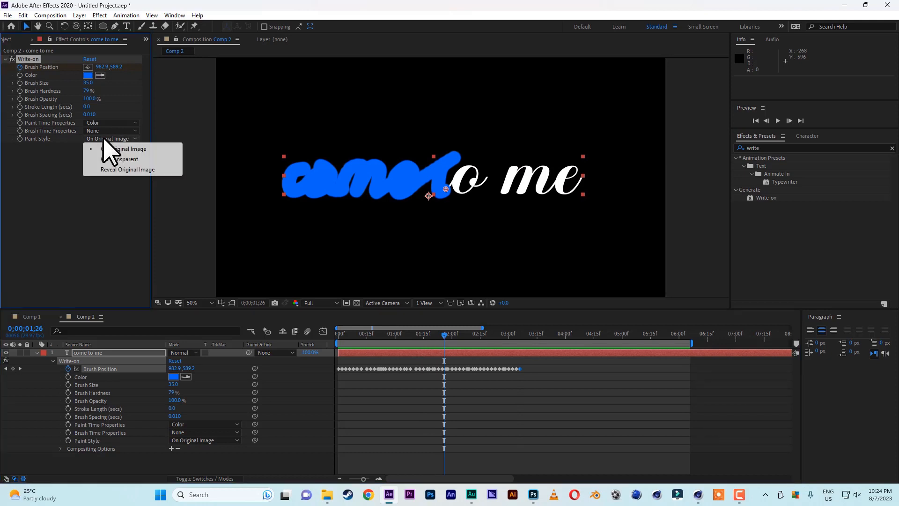
left_click(117, 170)
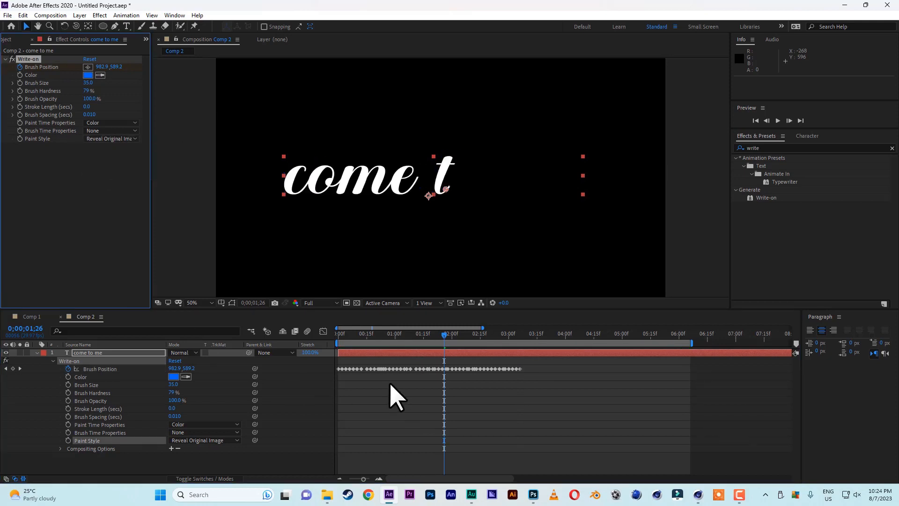
key("Home")
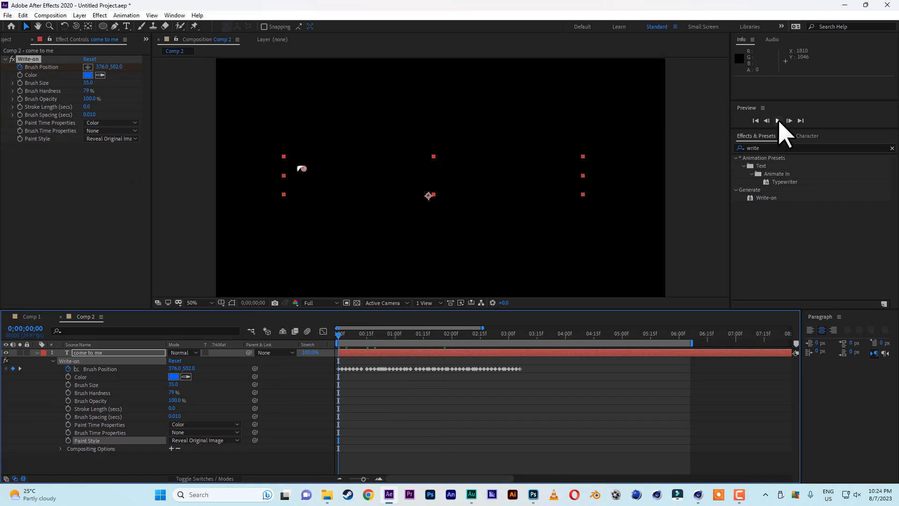
left_click(778, 121)
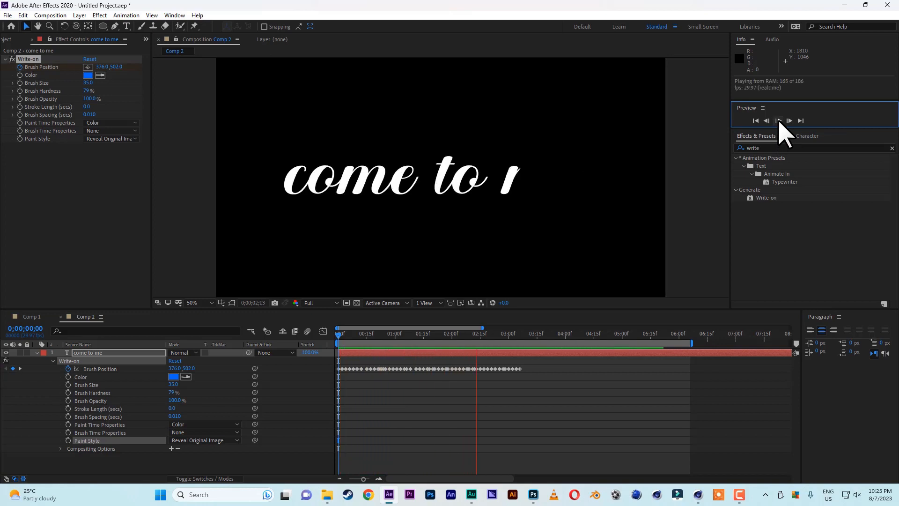
left_click(778, 121)
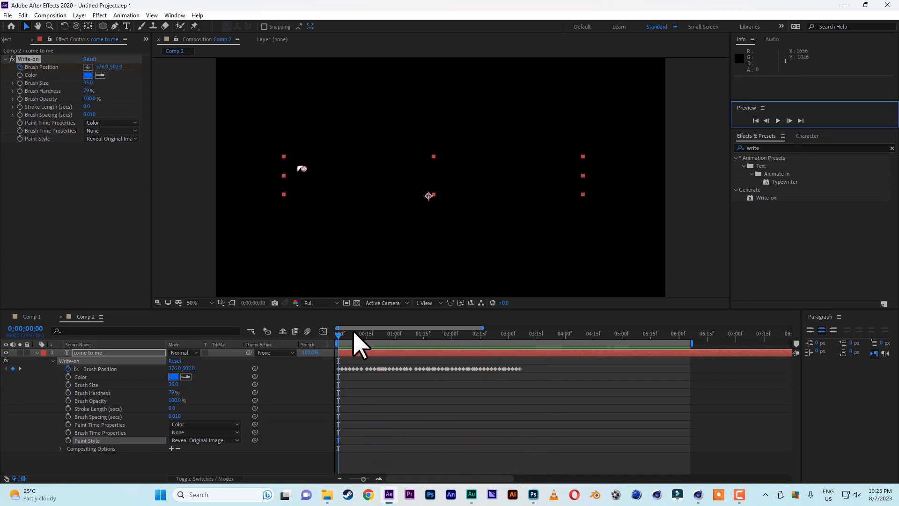
Move the first-frame Brush Position off the "c" to about 362, 454 and preview the animation
left_click(336, 345)
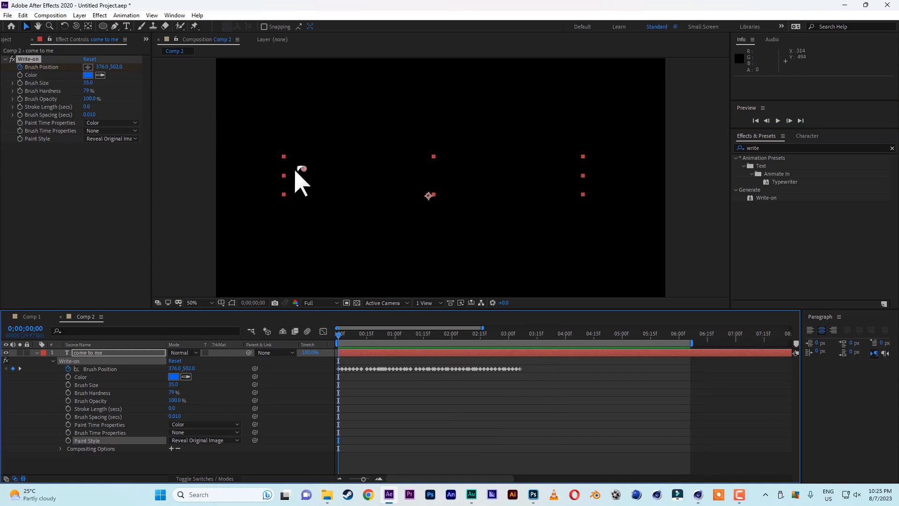
left_click_drag(305, 170, 303, 168)
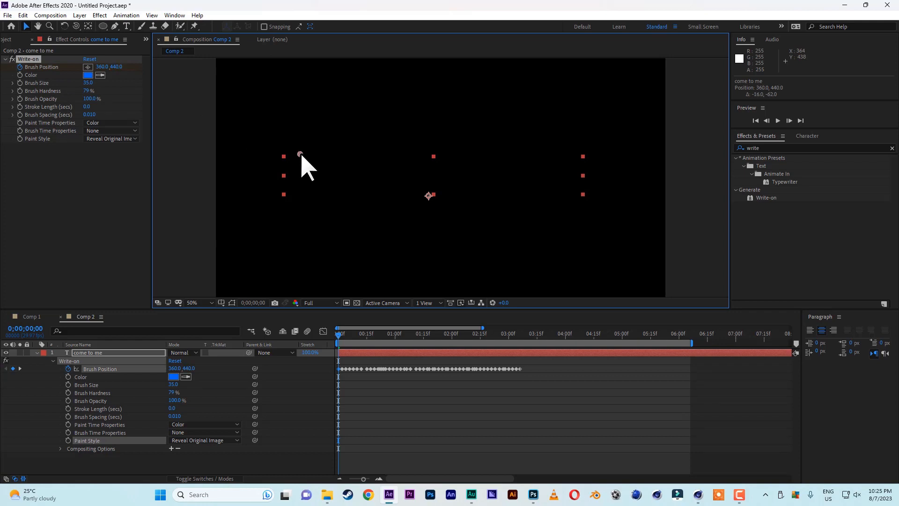
left_click(778, 121)
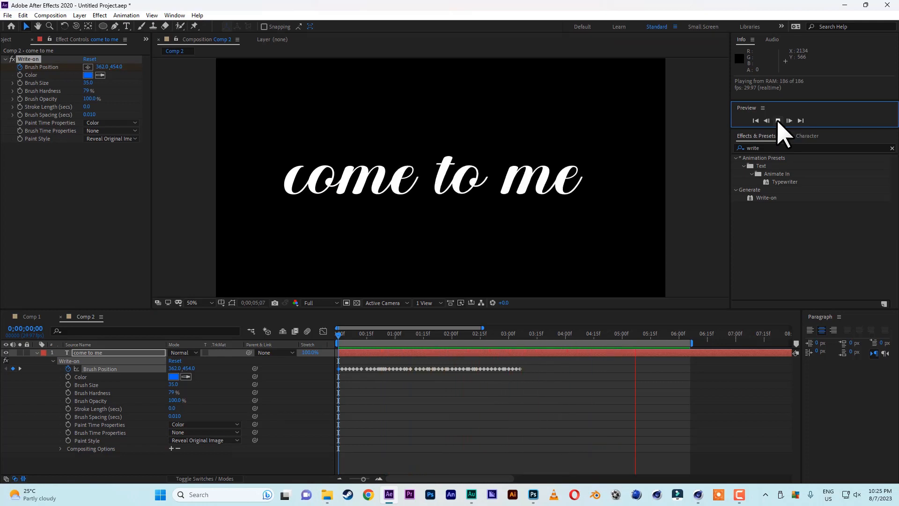
left_click(778, 121)
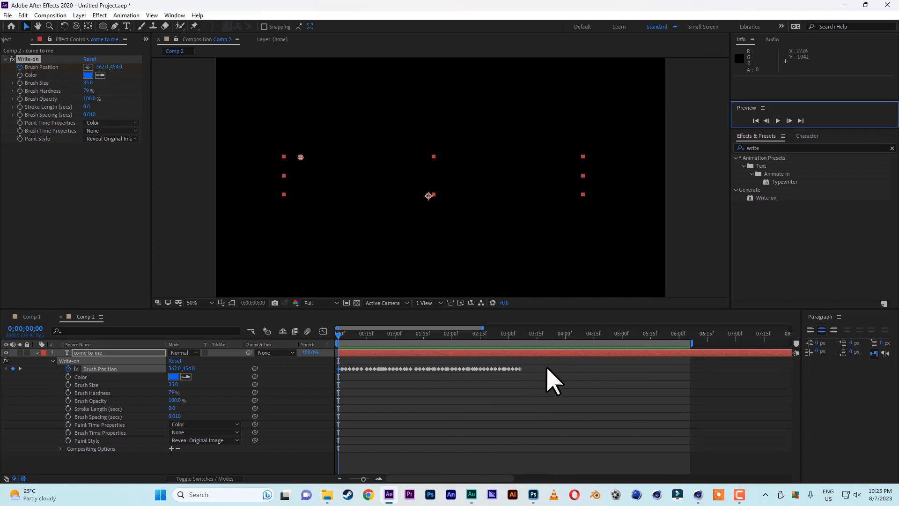
Stretch all Brush Position keyframes proportionally so the last one falls at 0;00;04;01, and preview the slower animation
mouse_move(546, 380)
left_mouse_down()
mouse_move(325, 377)
mouse_move(337, 384)
left_mouse_up()
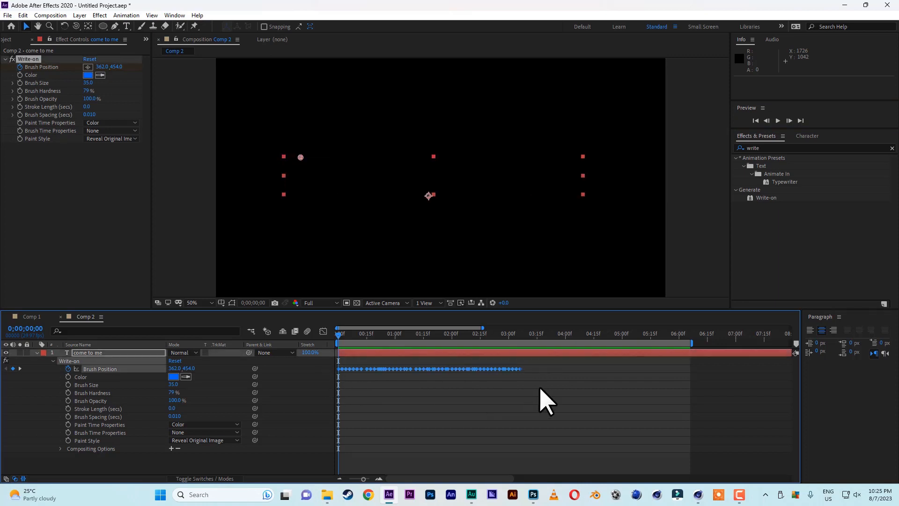
left_click_drag(520, 369, 569, 370)
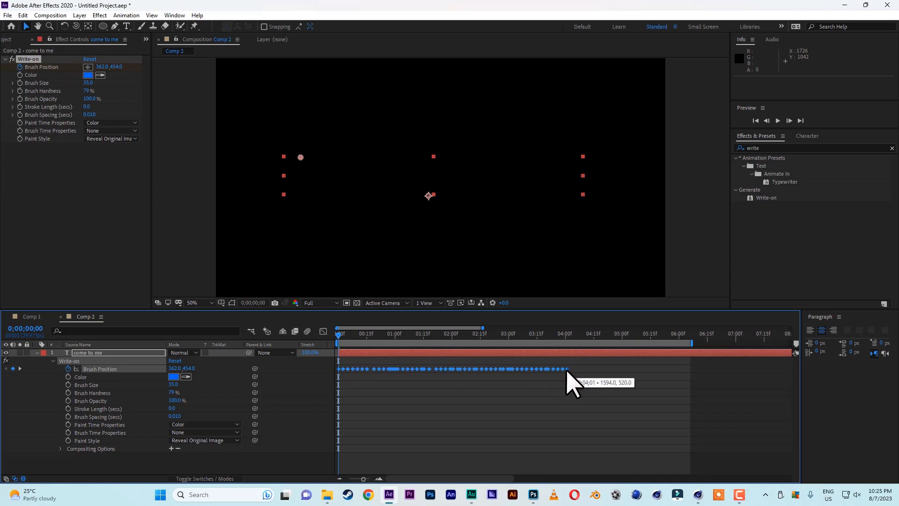
left_click(778, 121)
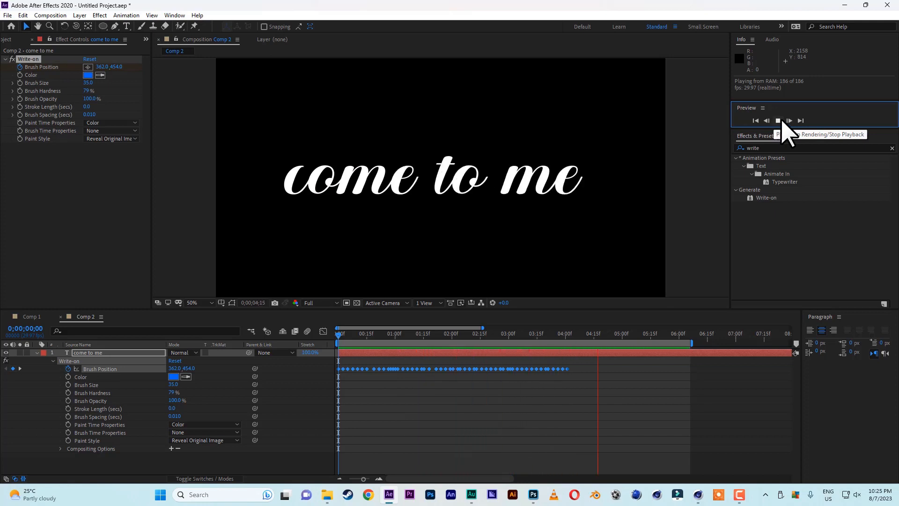
left_click(779, 123)
Collapse and duplicate the "come to me" text layer, and shift the copy to start at 0;00;00;06
left_click(37, 353)
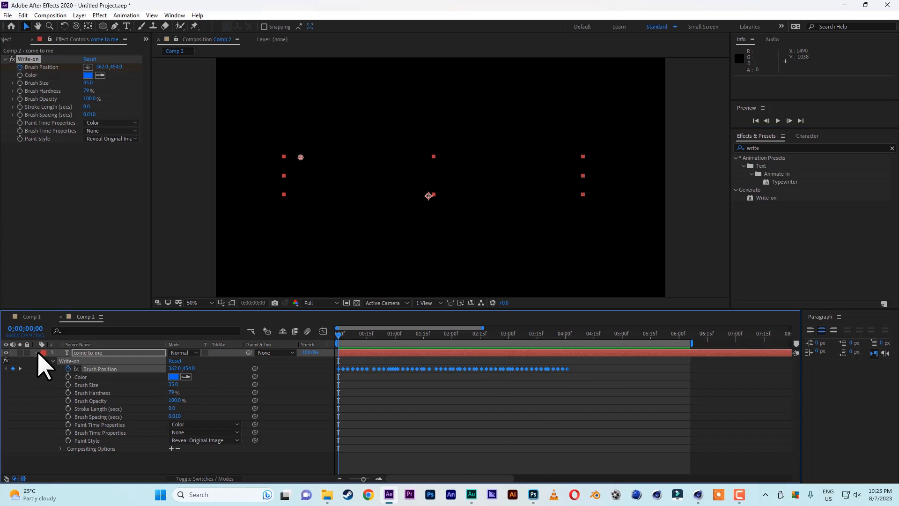
left_click(92, 355)
key("ctrl+d")
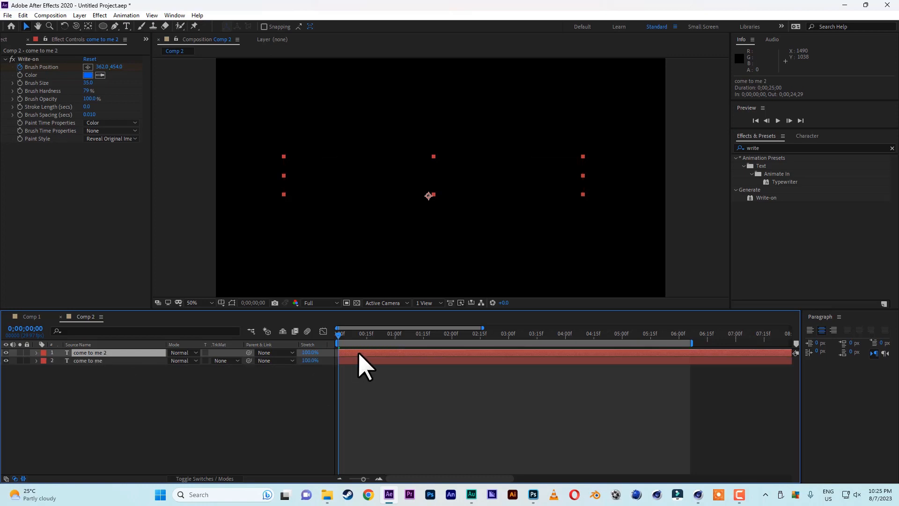
left_click_drag(359, 354, 365, 353)
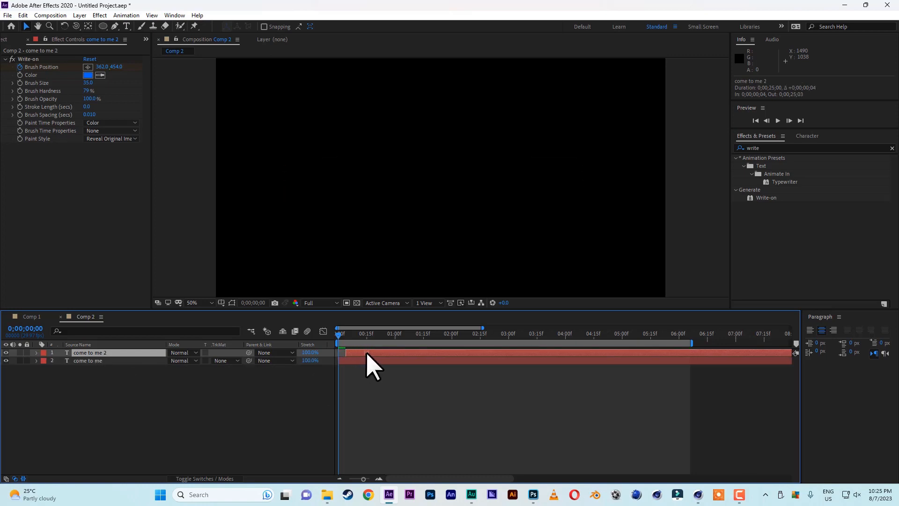
Apply the Fill effect to the duplicated text layer and start a preview of the composition
left_click(762, 148)
type("fill")
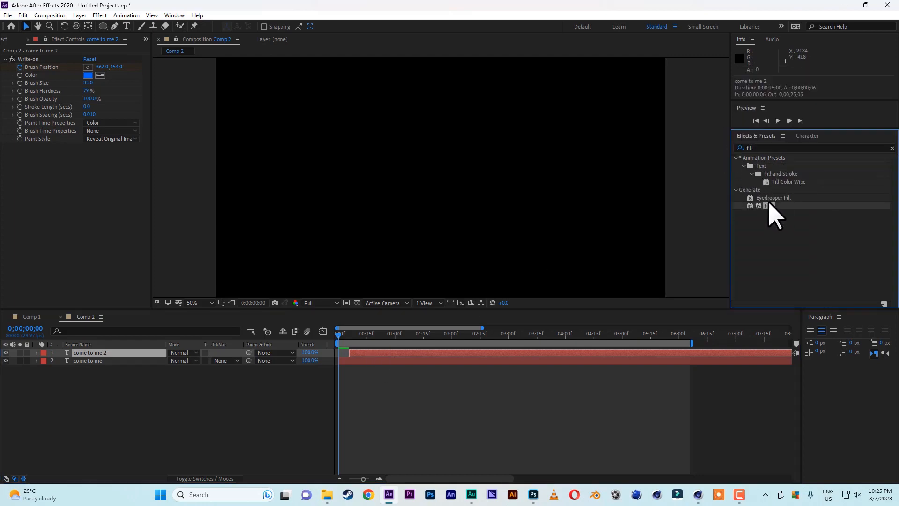
double_click(769, 207)
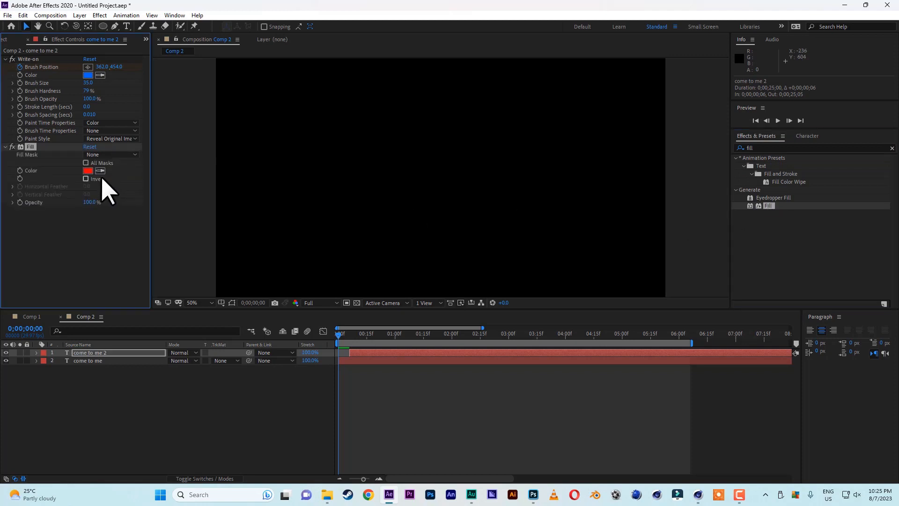
left_click(778, 121)
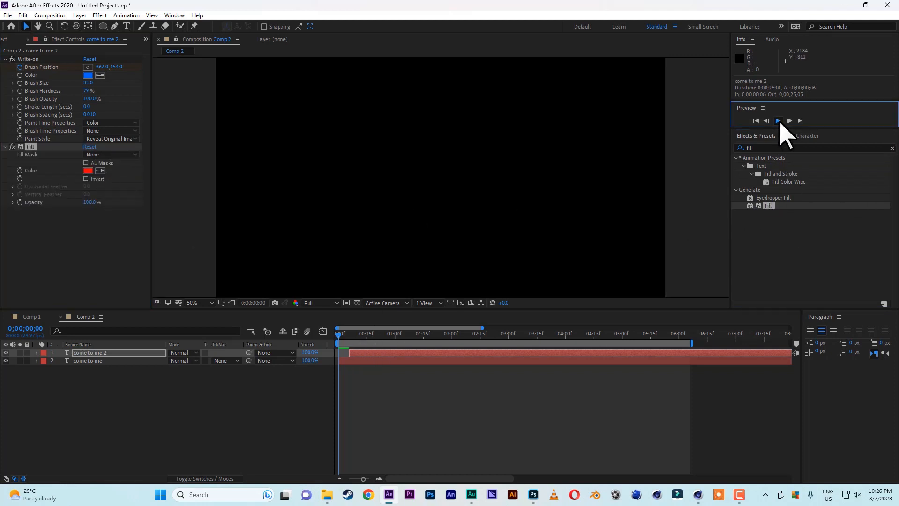